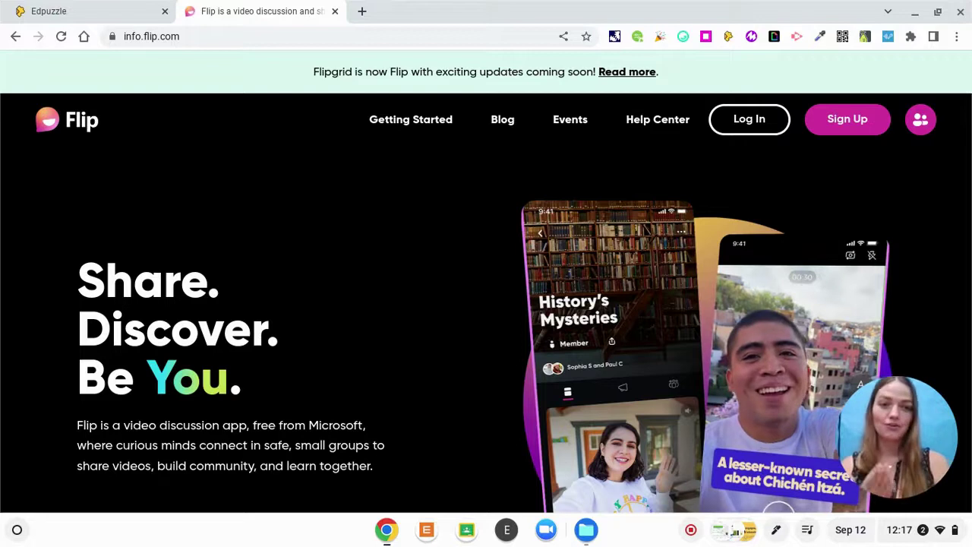
Step: Log in to Flip through Google using the listed educator account
left_click(775, 123)
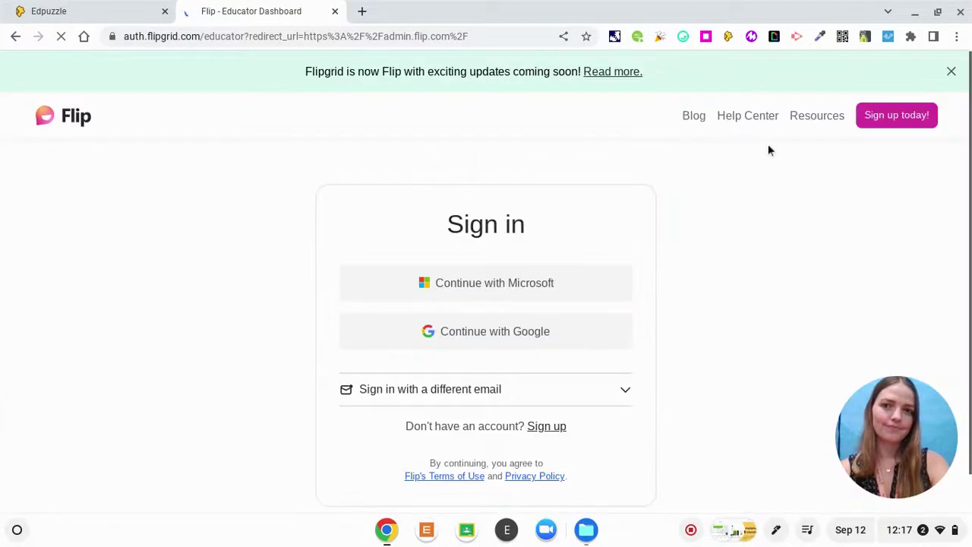
left_click(557, 343)
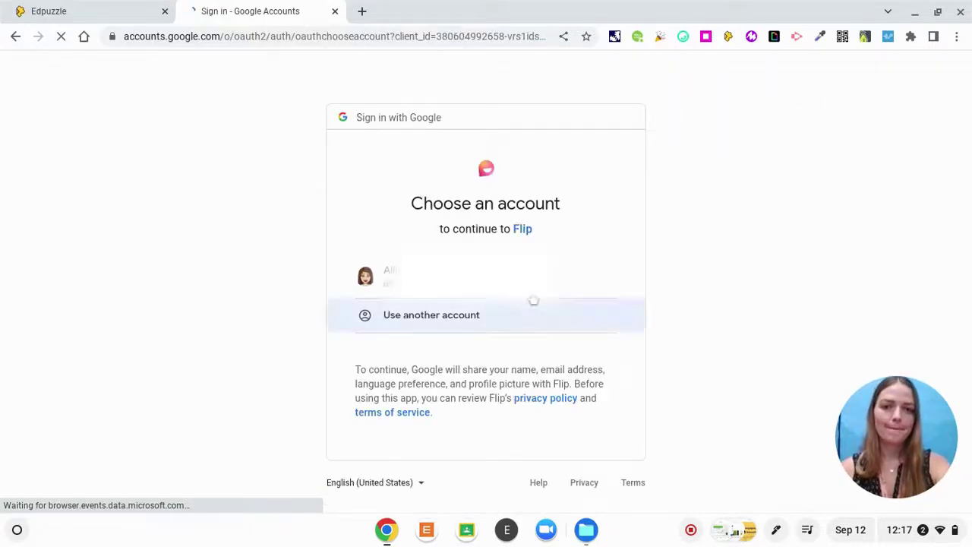
left_click(532, 296)
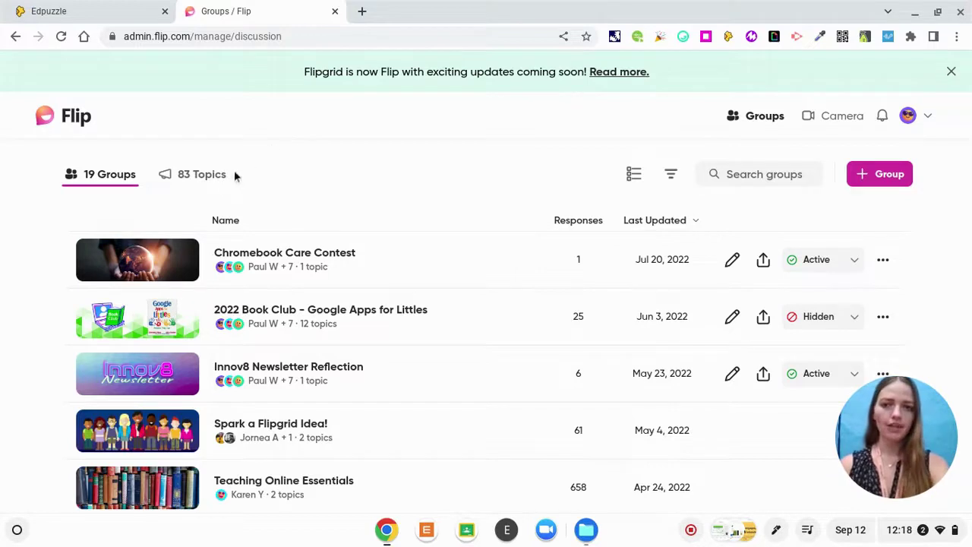
Step: Look over the list of topics and the full list of groups
left_click(205, 176)
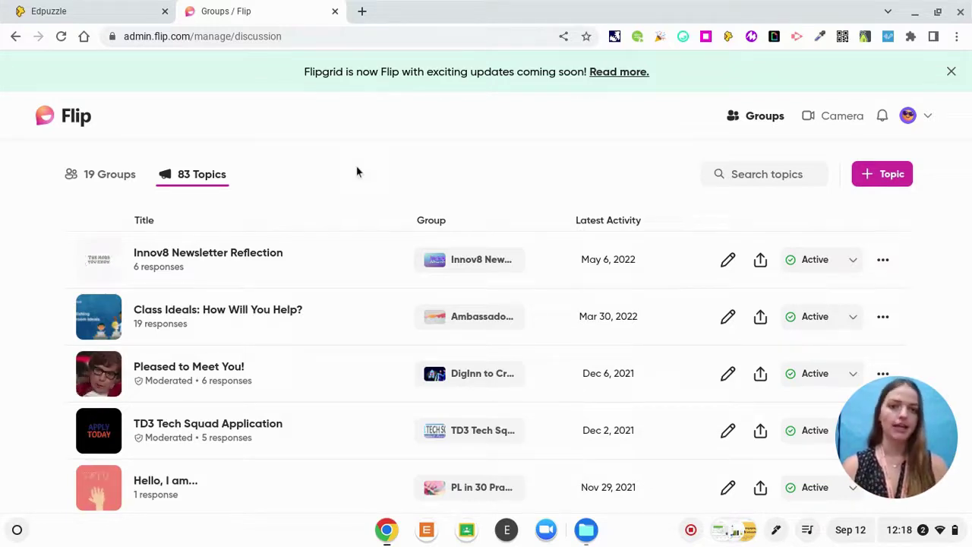
left_click(83, 182)
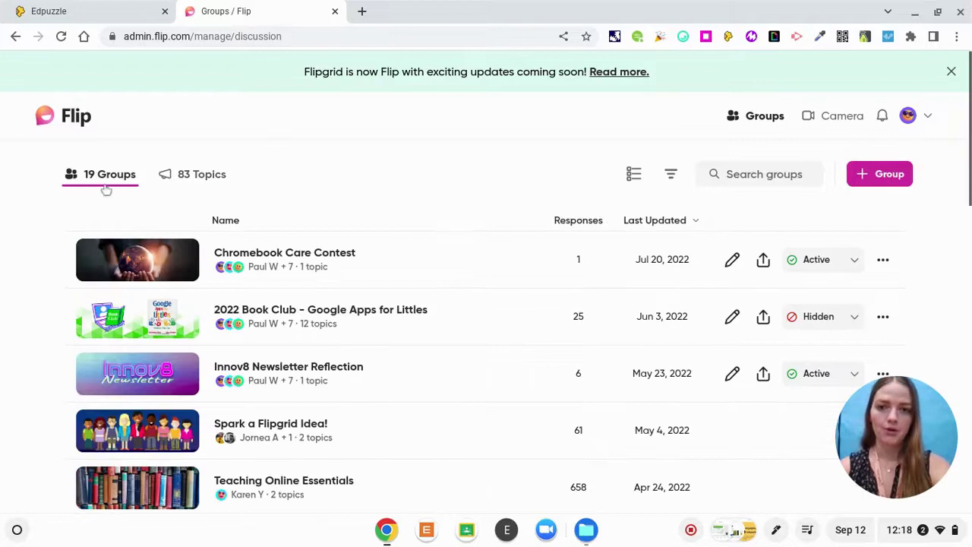
scroll(311, 237, "down", 3)
scroll(311, 238, "down", 9)
scroll(308, 234, "up", 12)
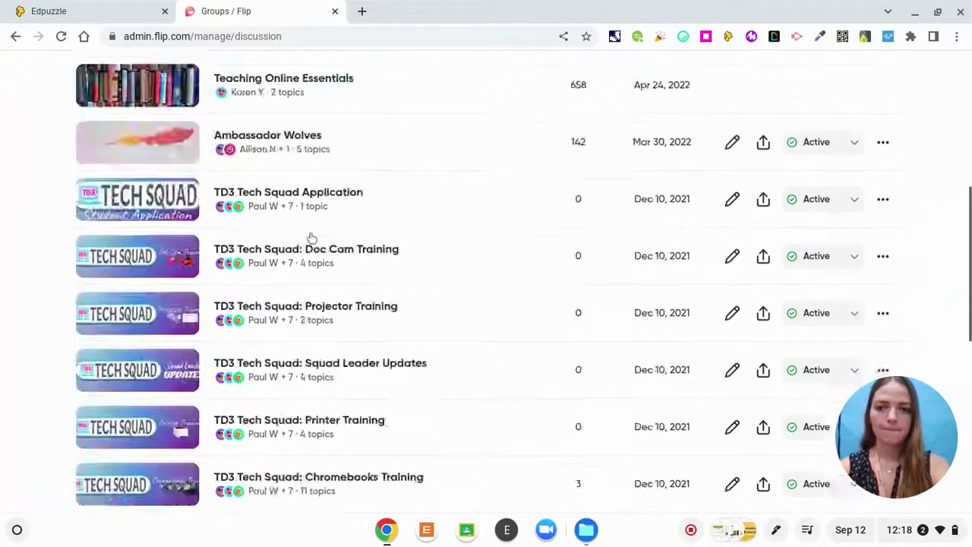
Step: Start creating a new group of type Classroom at the level Ages 11 – 13 (Middle School)
left_click(879, 184)
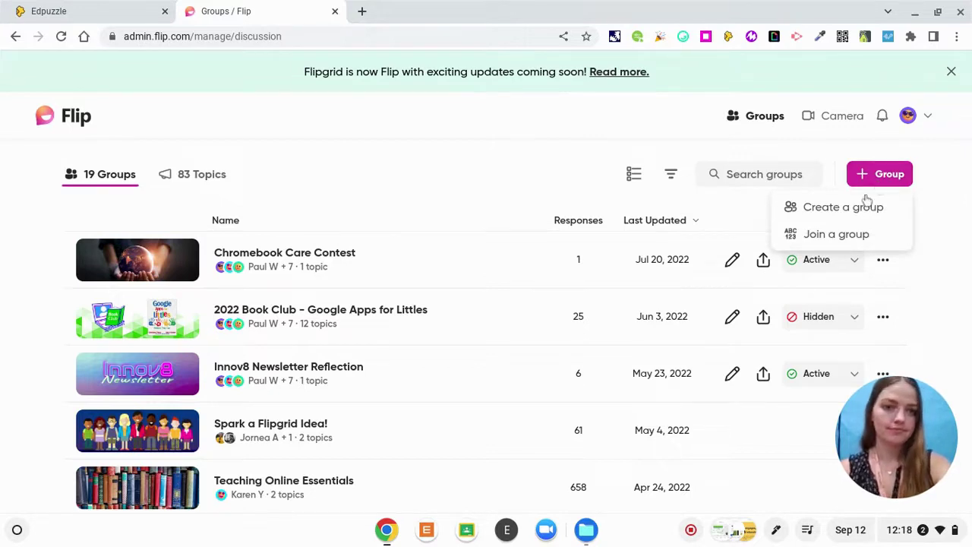
left_click(856, 208)
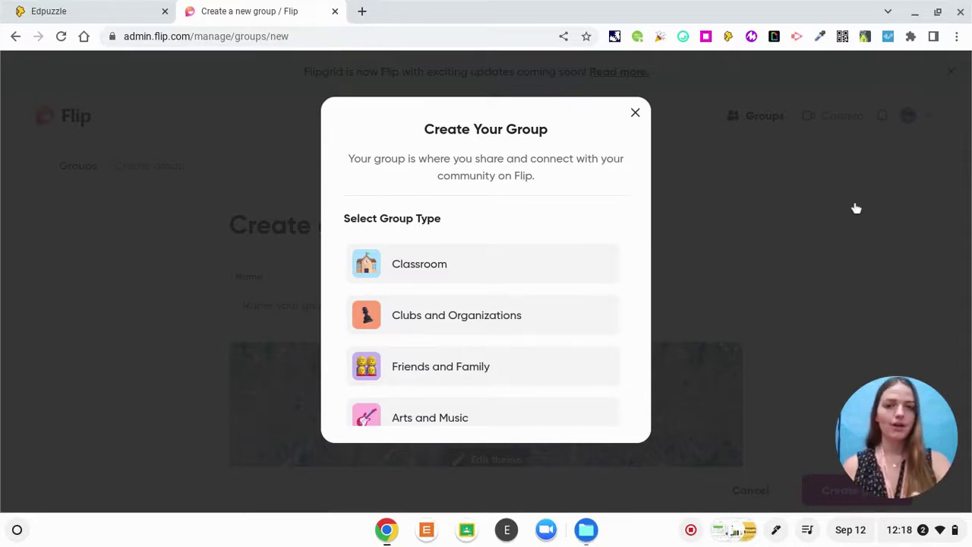
left_click(487, 274)
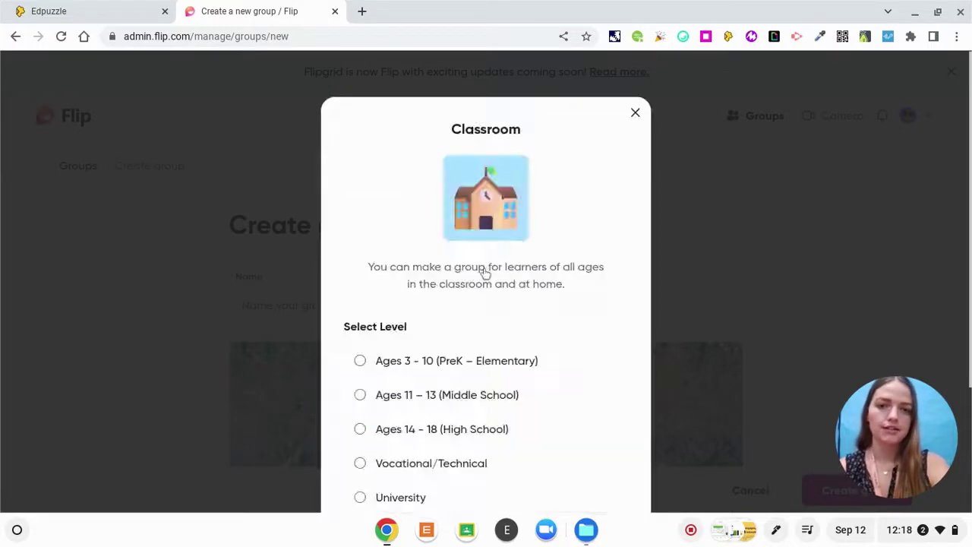
left_click(451, 305)
scroll(449, 304, "down", 2)
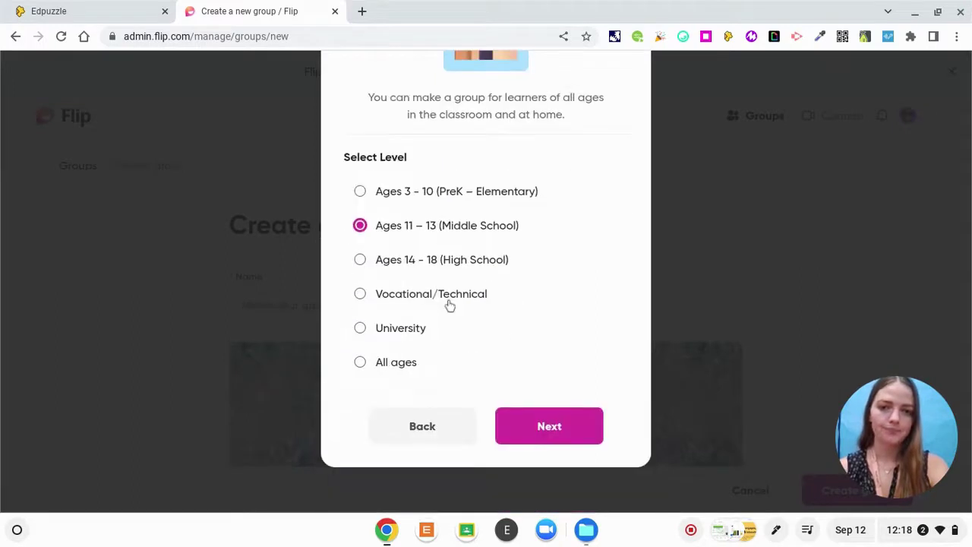
left_click(545, 431)
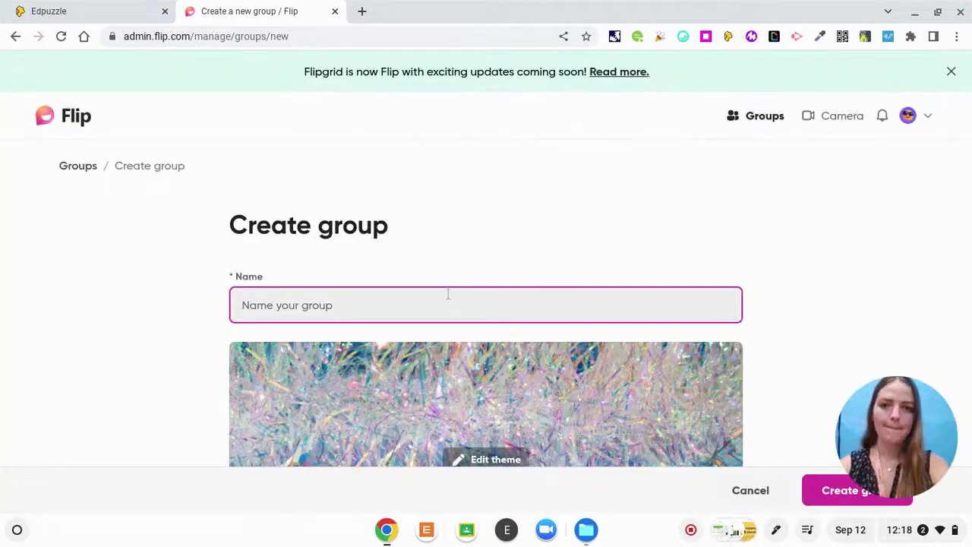
Step: Name the new group with the teacher's title and surname followed by "Coding"
scroll(448, 293, "down", 1)
type("Mis")
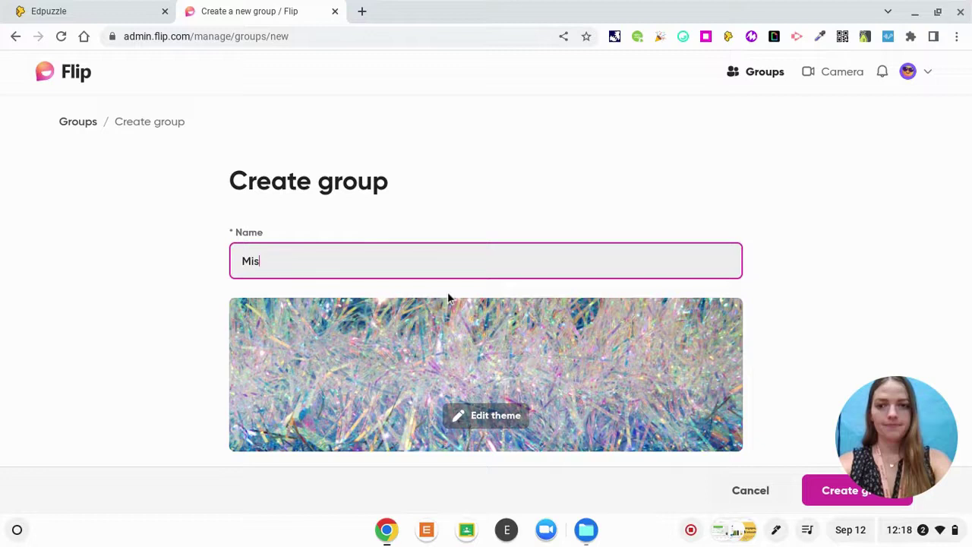
type("s Nickerson")
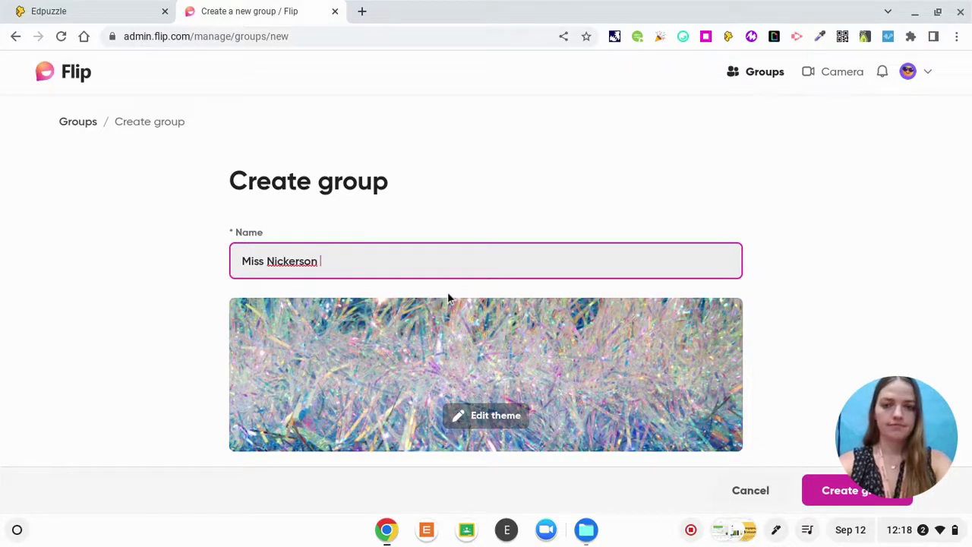
type(" C")
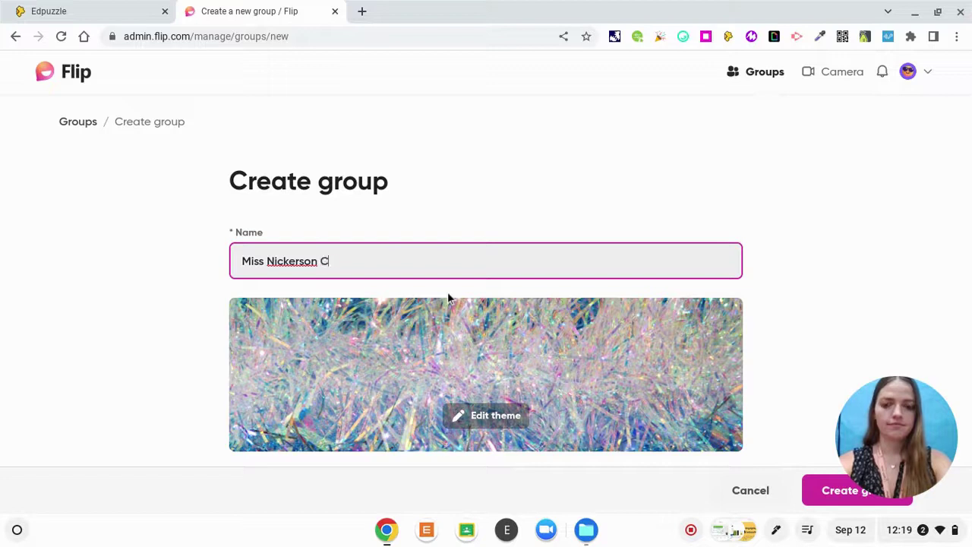
type("oding")
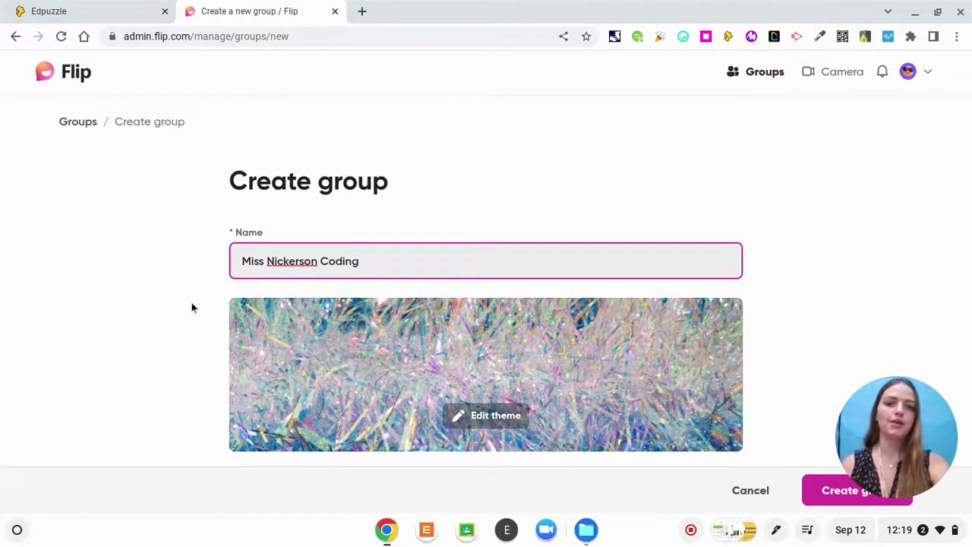
Step: Change the group's theme to the Nature image of a red rock canyon against a turquoise sky
scroll(193, 308, "down", 3)
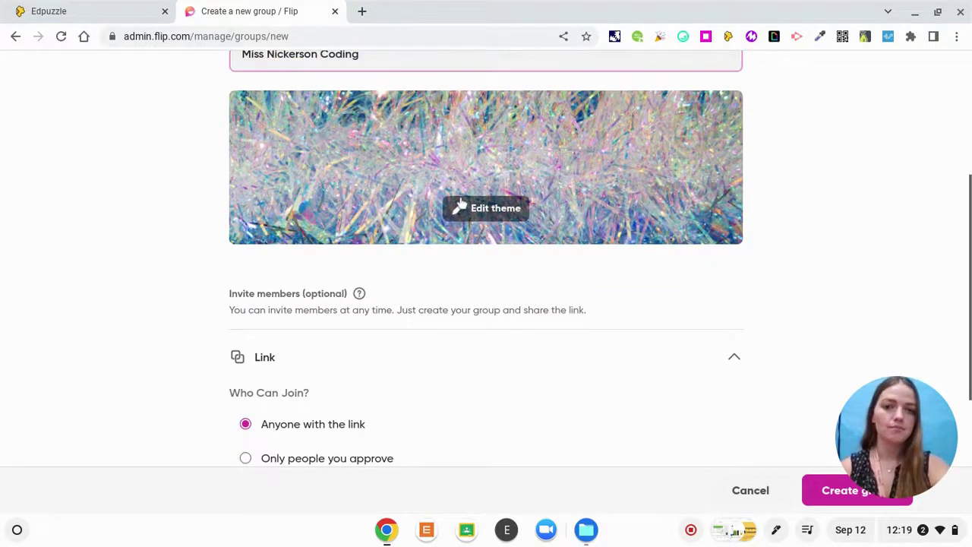
left_click(461, 205)
scroll(494, 220, "down", 3)
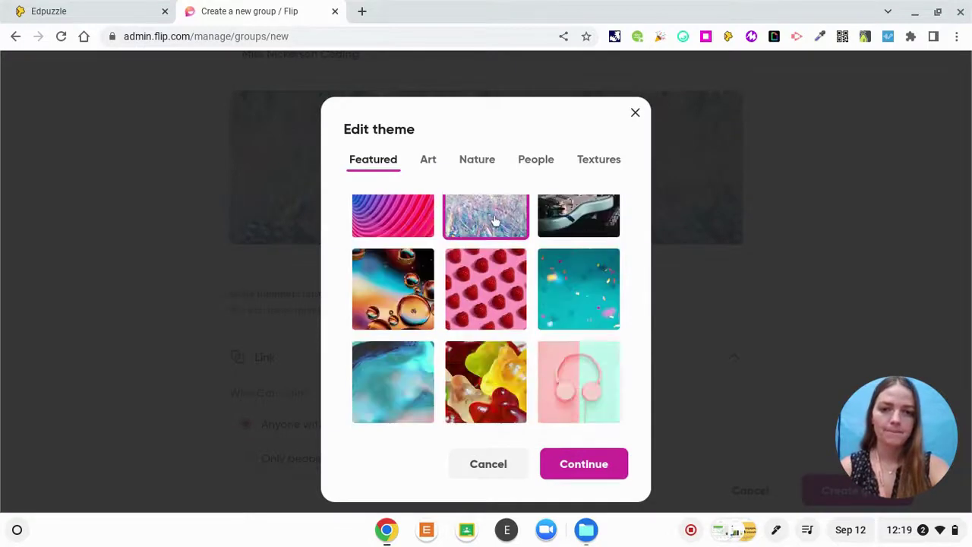
scroll(495, 220, "up", 5)
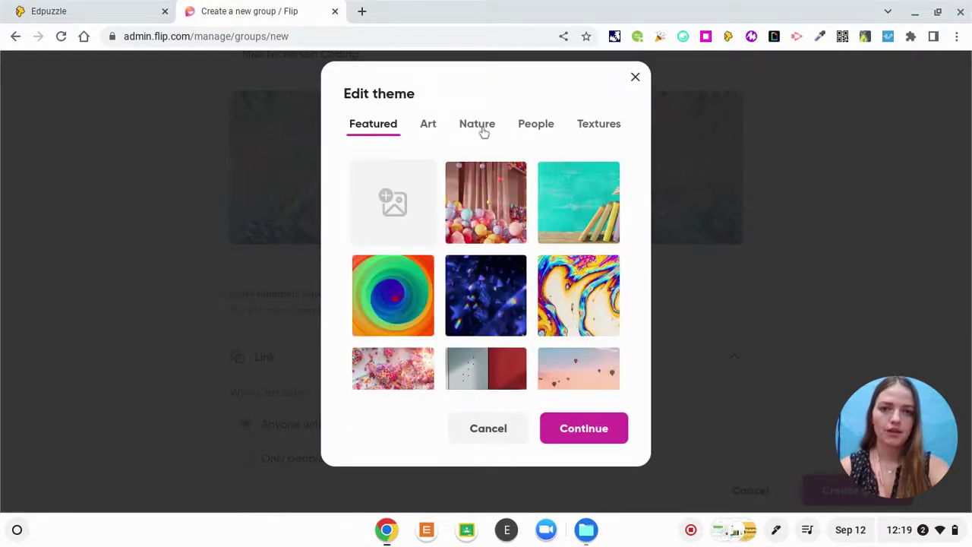
left_click(477, 129)
scroll(509, 263, "down", 2)
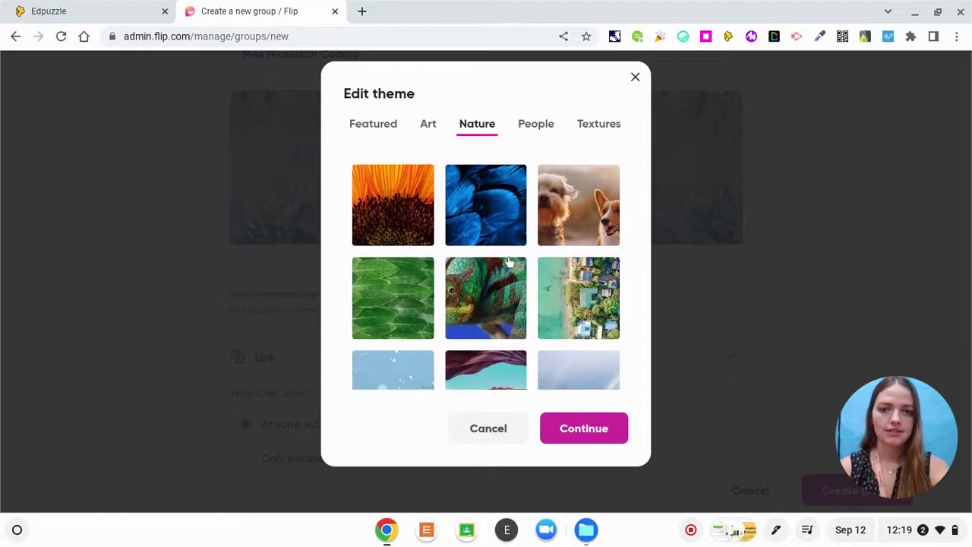
scroll(510, 262, "down", 3)
scroll(509, 263, "up", 1)
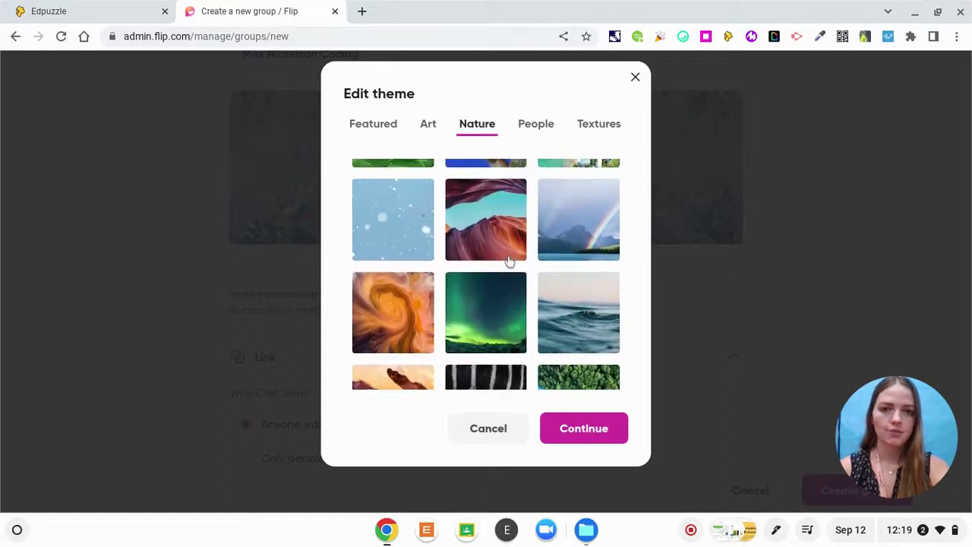
left_click(509, 262)
left_click(601, 427)
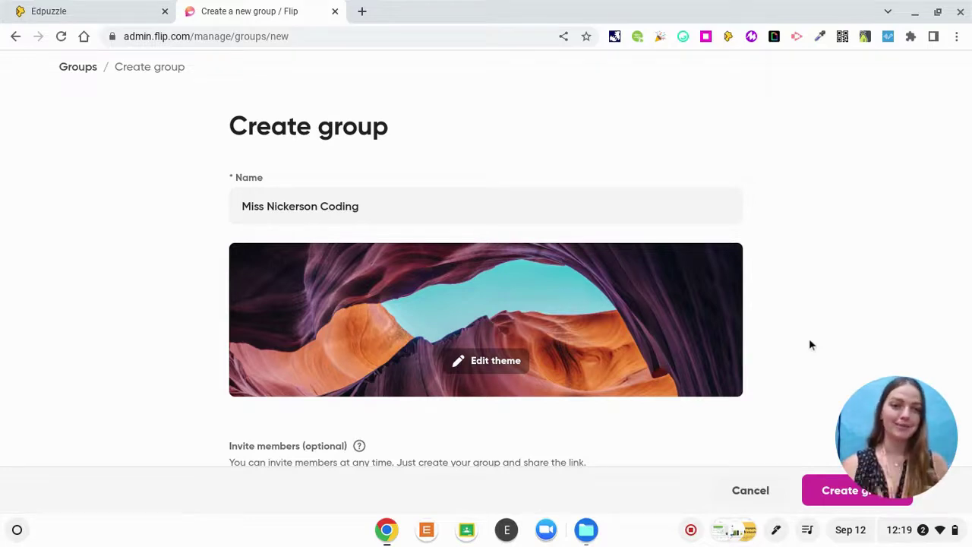
Step: Connect Google Classroom as the member invitation source, choosing the listed Google account and allowing Flip to access its classes and rosters
scroll(810, 344, "down", 3)
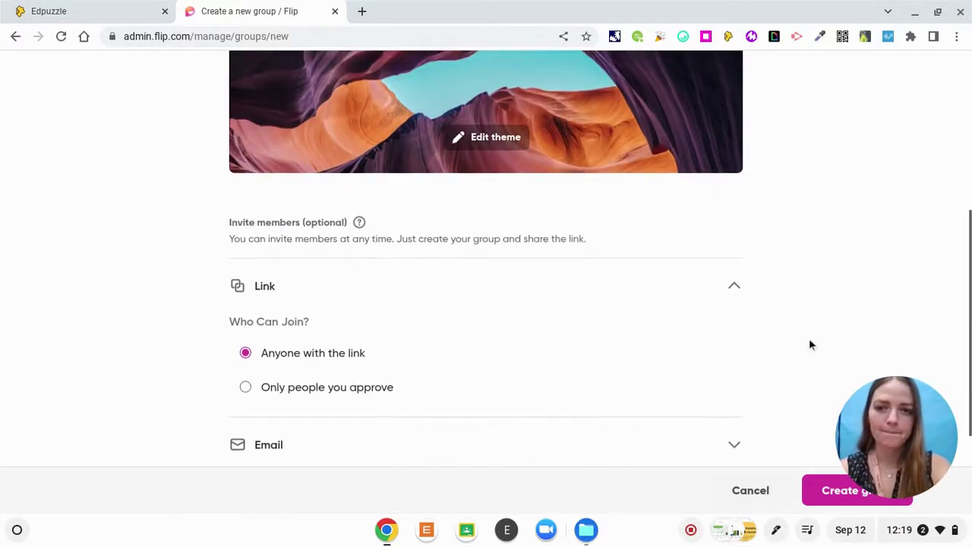
scroll(273, 243, "down", 1)
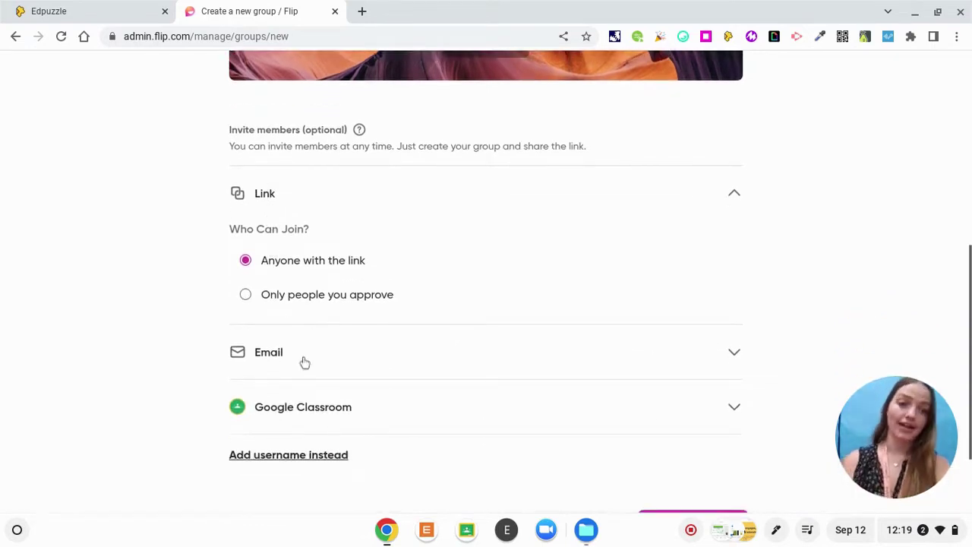
scroll(235, 343, "down", 1)
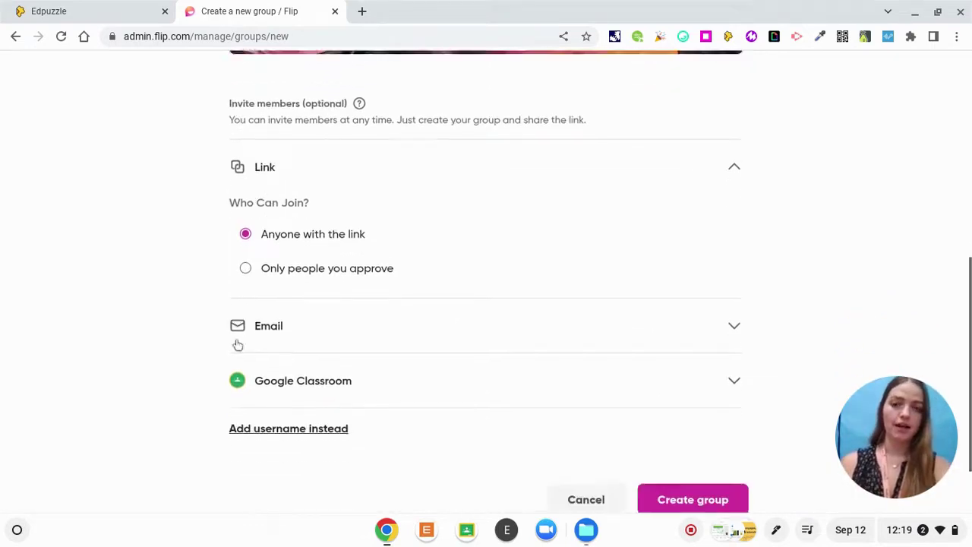
left_click(289, 369)
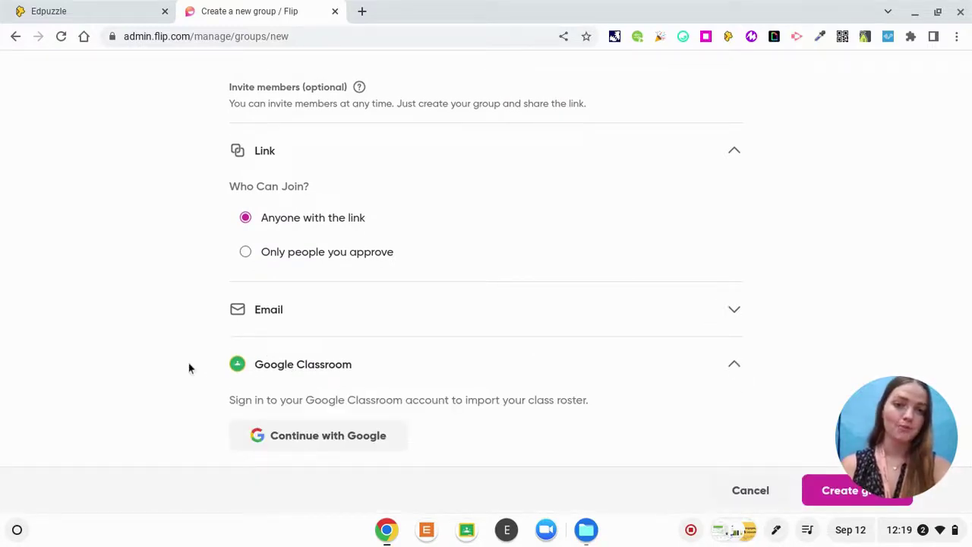
left_click(348, 447)
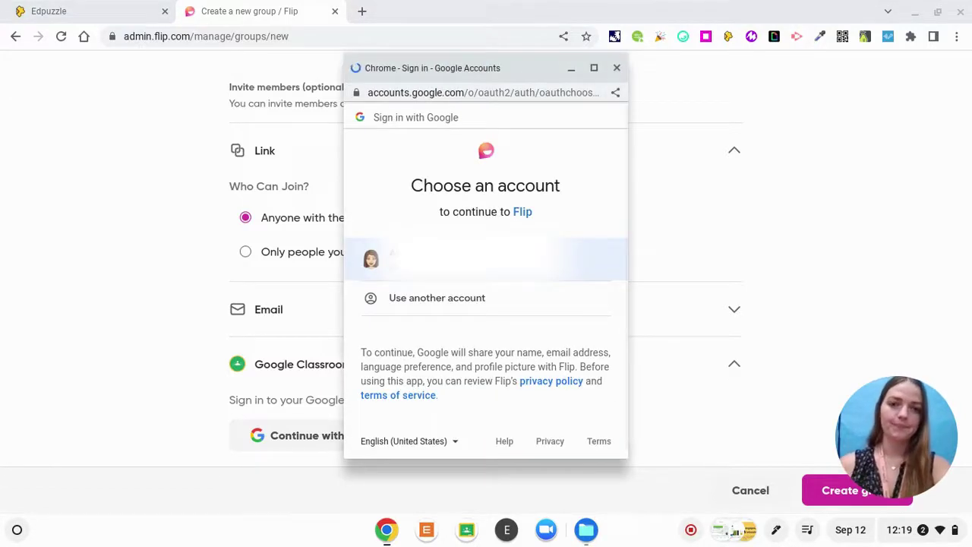
left_click(535, 280)
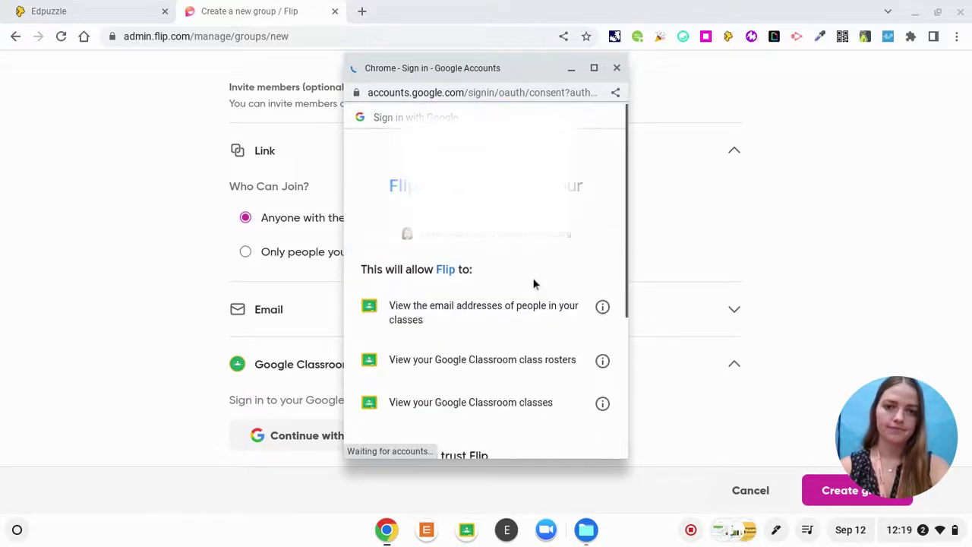
scroll(550, 456, "down", 1)
scroll(548, 441, "down", 3)
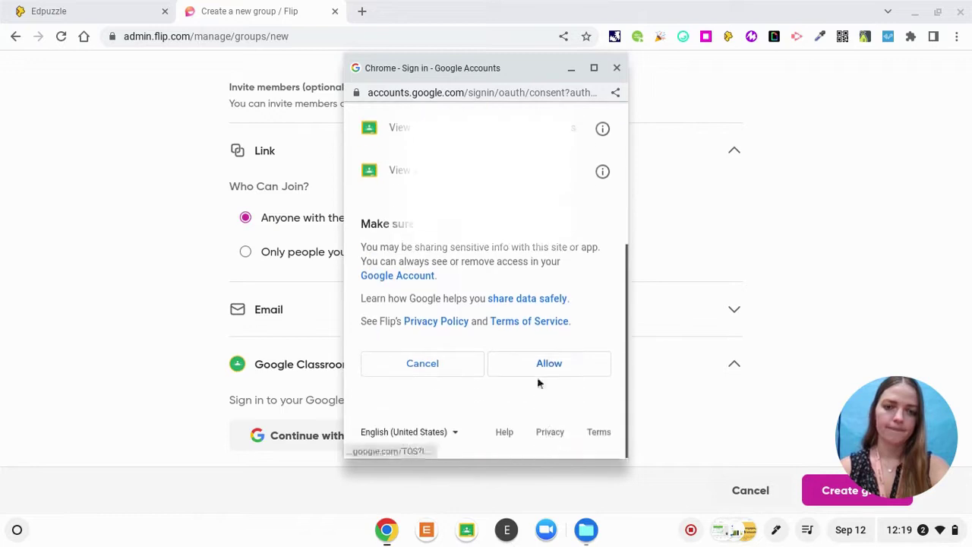
left_click(534, 370)
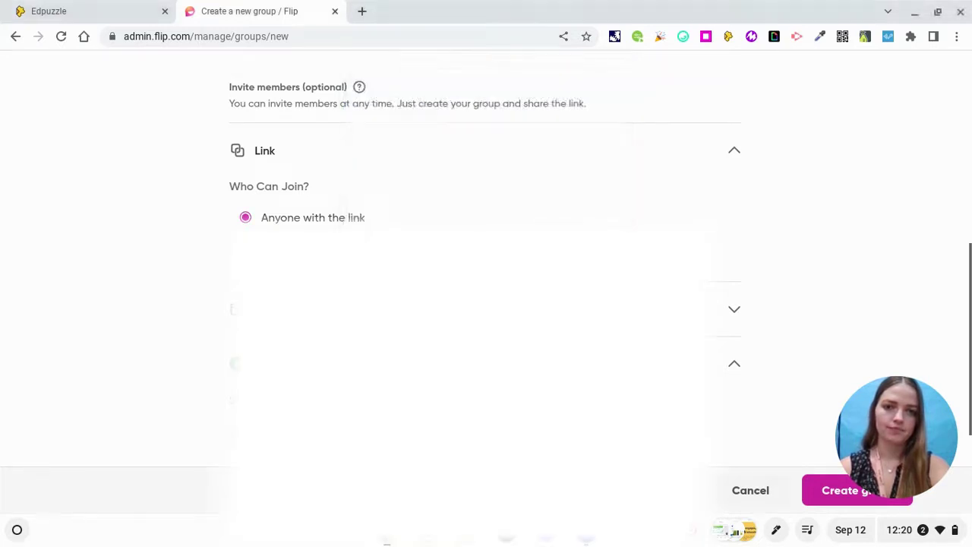
Step: Create the group and dismiss its sharing options
scroll(487, 304, "down", 2)
scroll(486, 304, "down", 1)
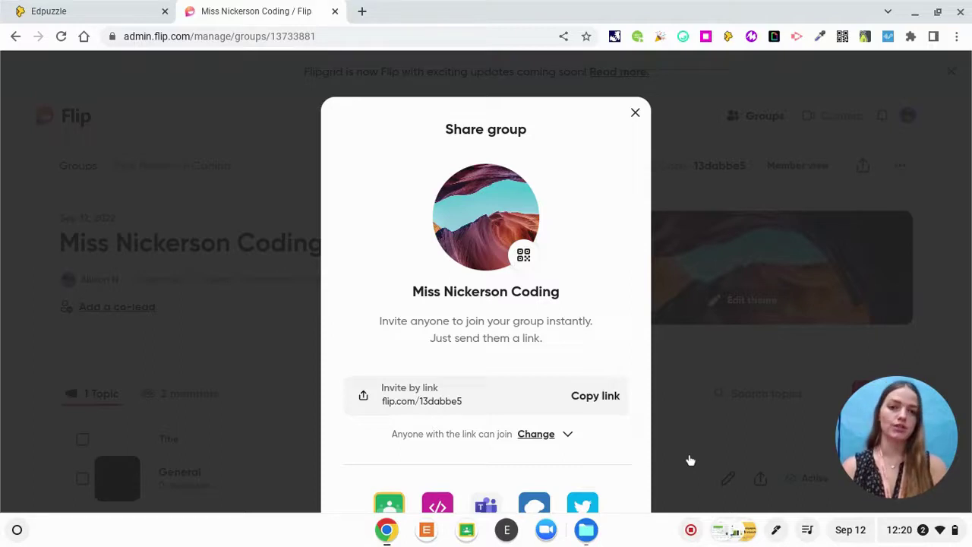
left_click(634, 115)
Step: Open the new group's General topic and review its description and responses area
scroll(270, 330, "down", 2)
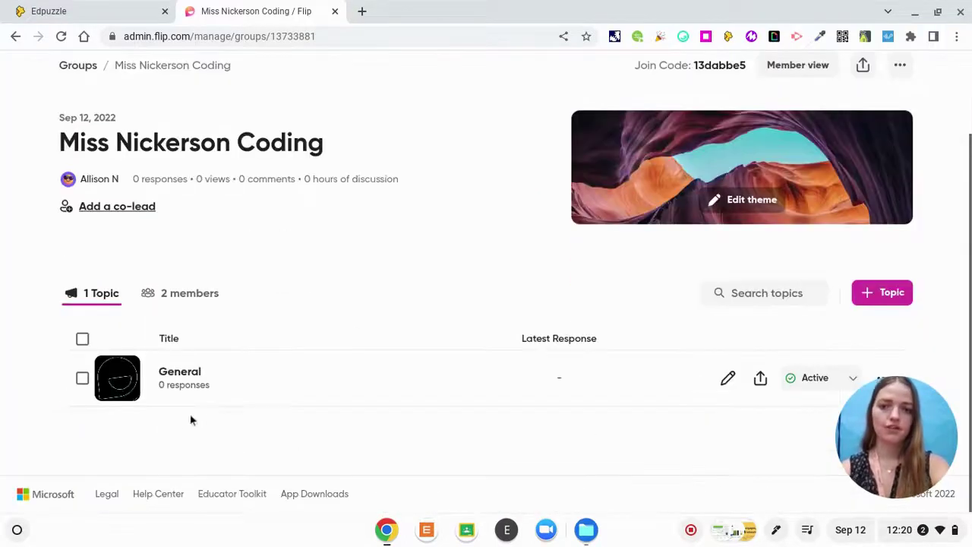
scroll(218, 393, "up", 2)
scroll(219, 392, "down", 2)
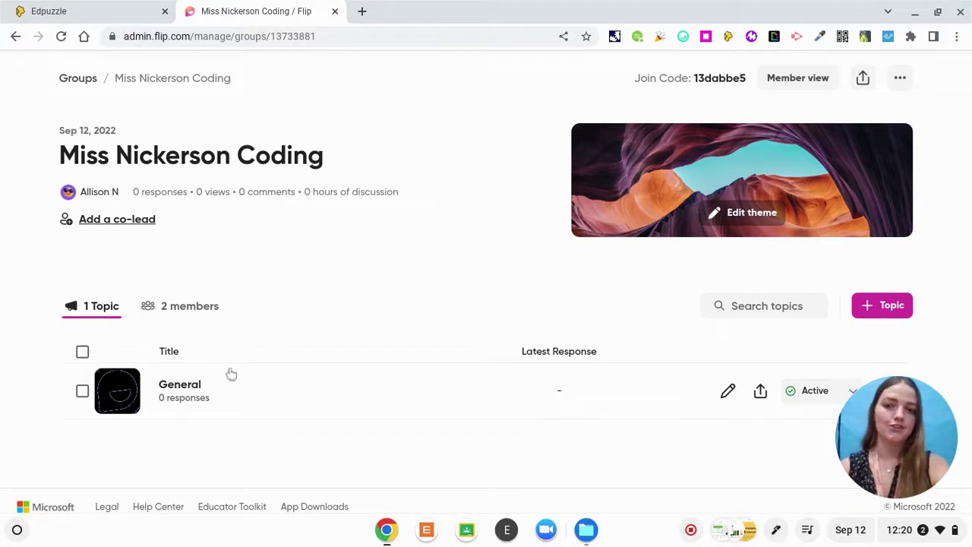
left_click(208, 397)
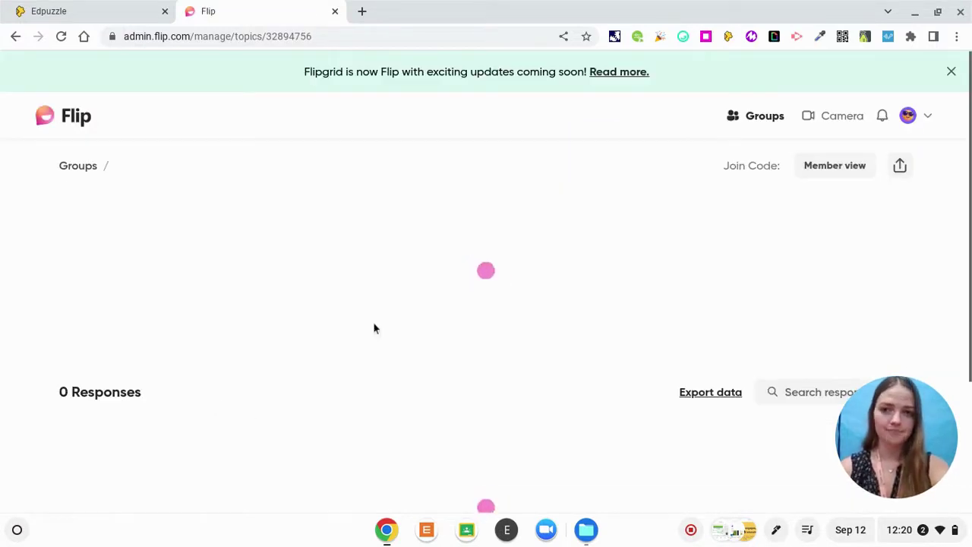
scroll(374, 328, "down", 2)
scroll(374, 329, "down", 3)
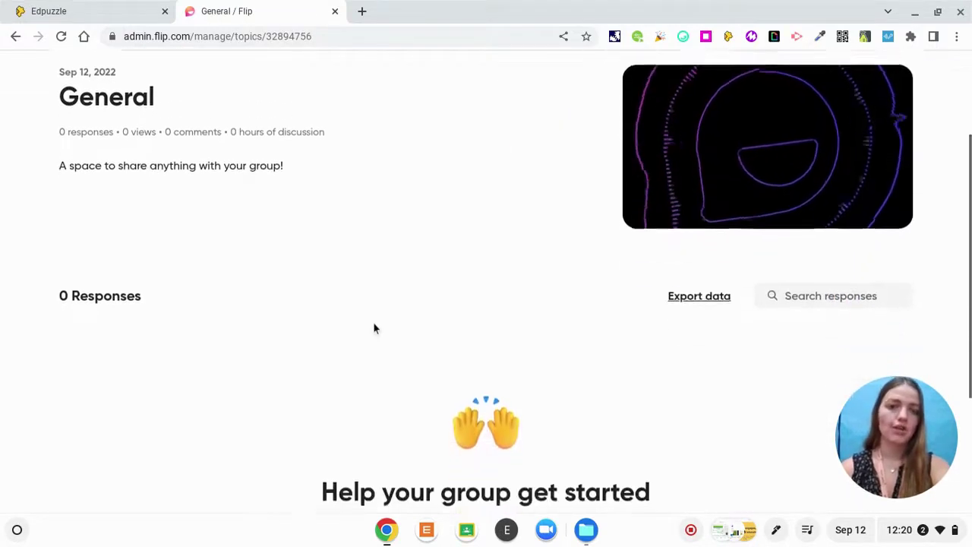
scroll(373, 328, "up", 3)
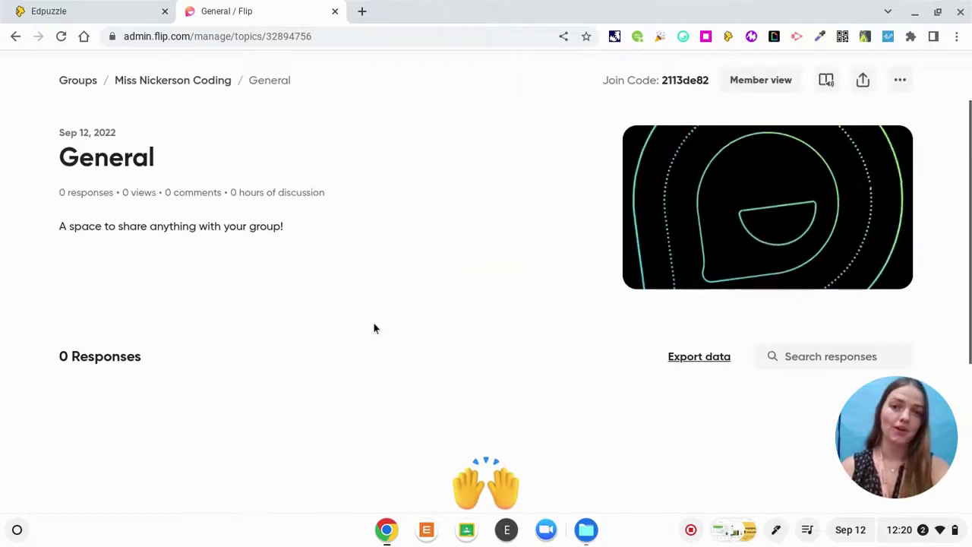
Step: Start a new topic in the coding group and title it "Ozobots"
left_click(174, 87)
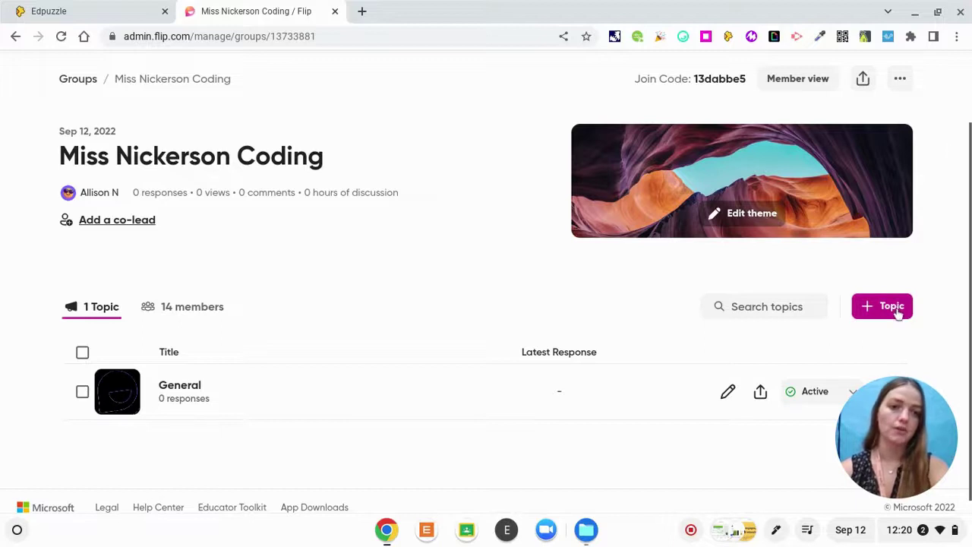
left_click(897, 310)
scroll(597, 318, "down", 1)
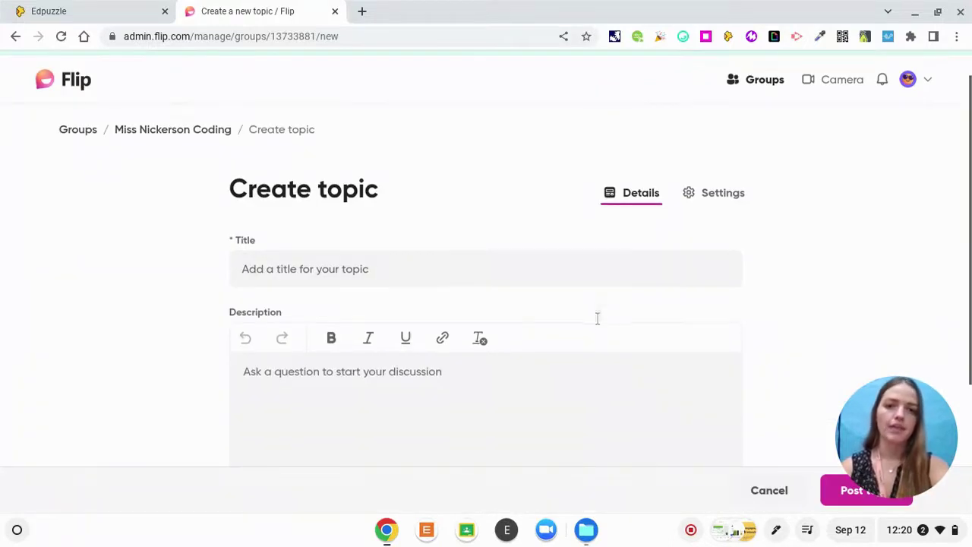
left_click(569, 275)
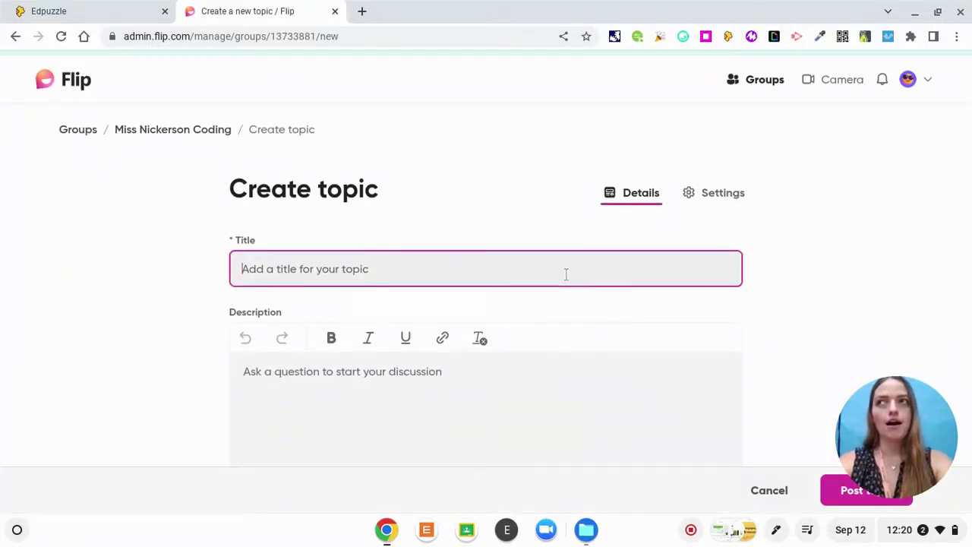
type("Ozobots")
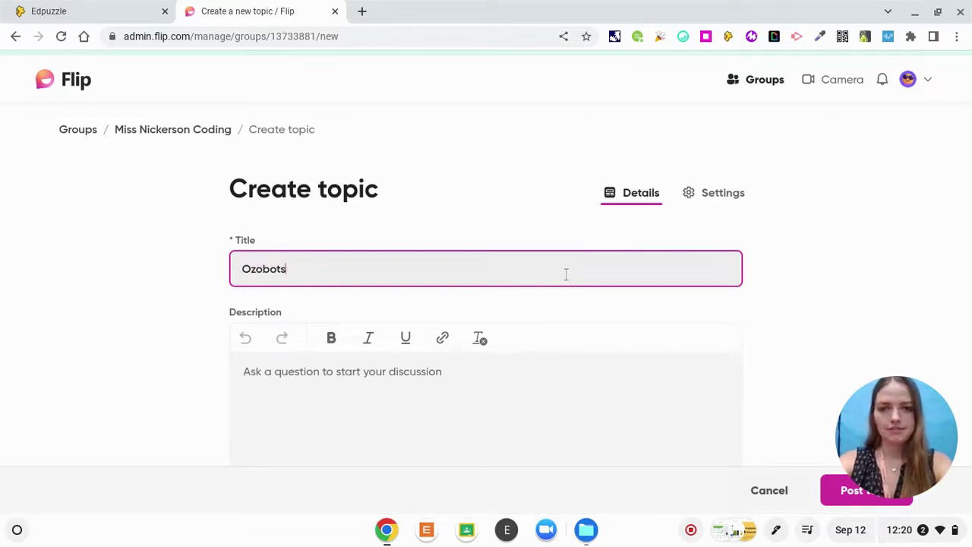
Step: Enter "Share your Ozobot pathway!" as the topic's description
scroll(566, 274, "down", 2)
left_click(438, 297)
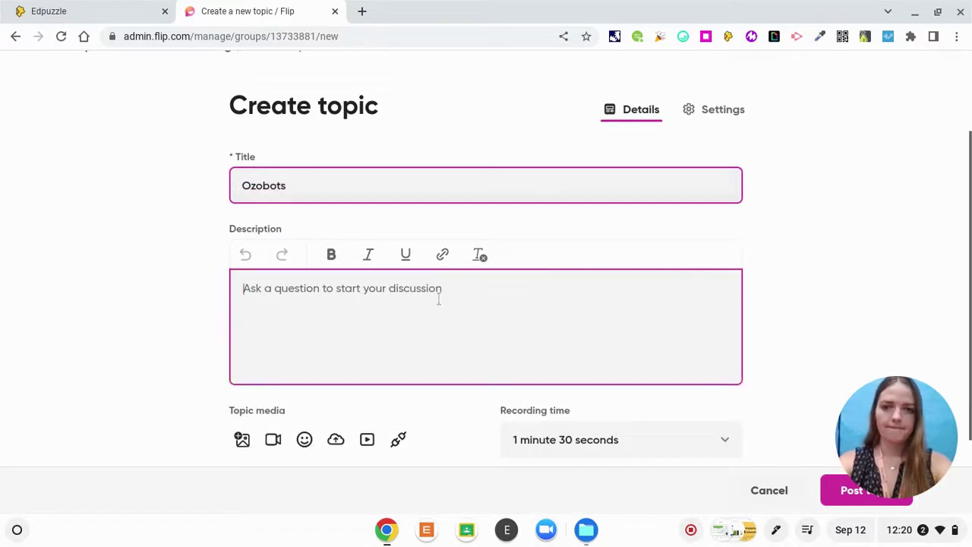
type("Share your Ozobot pathway!")
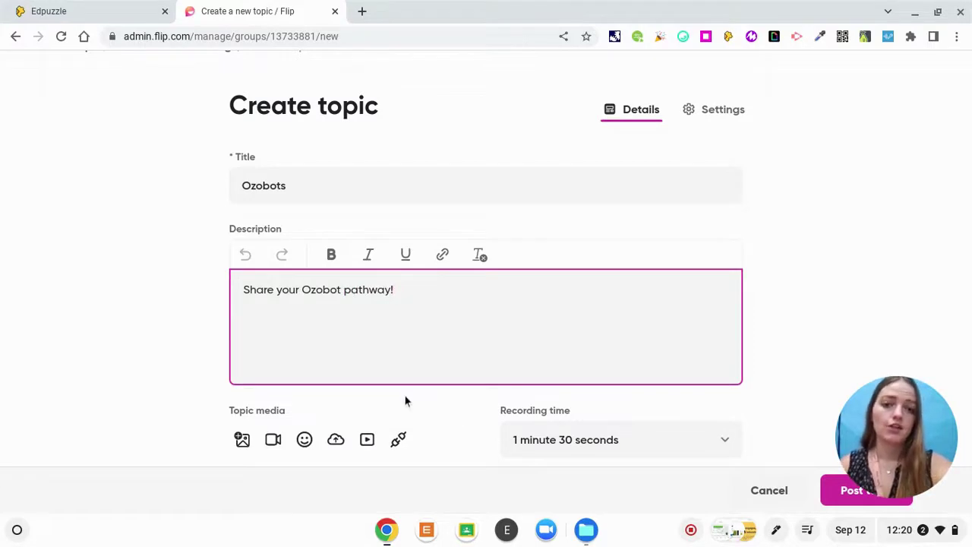
Step: Start a video recording as the topic media, allowing the site to use the camera and microphone
scroll(404, 394, "down", 2)
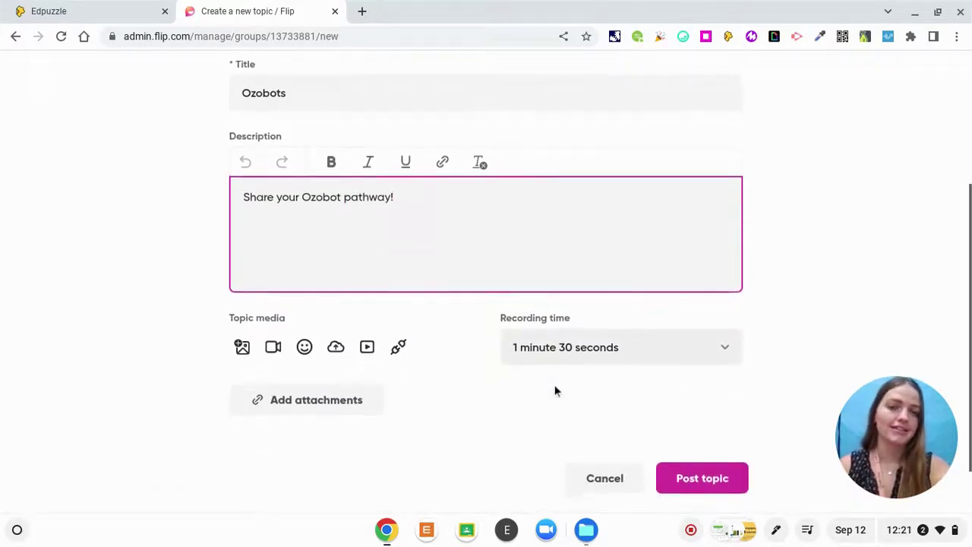
scroll(554, 384, "up", 3)
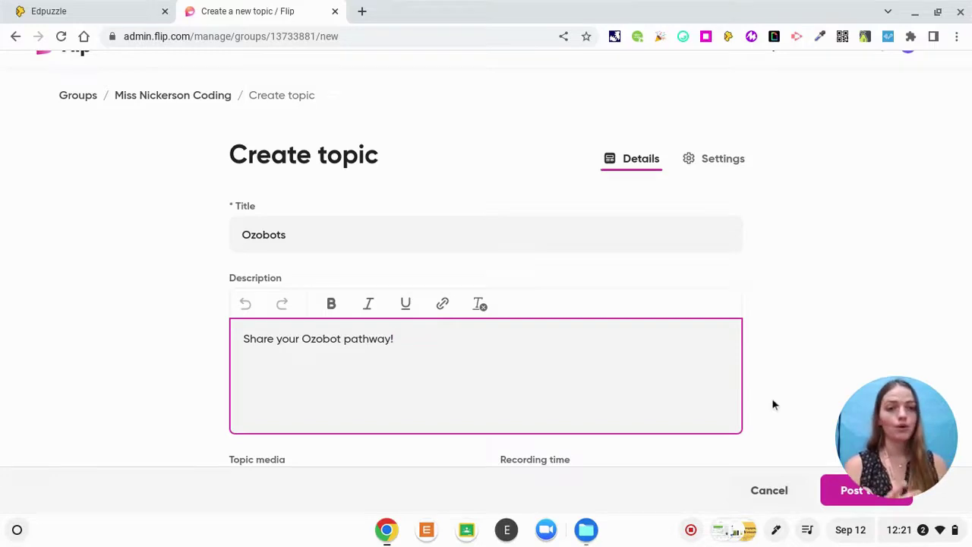
scroll(773, 404, "down", 3)
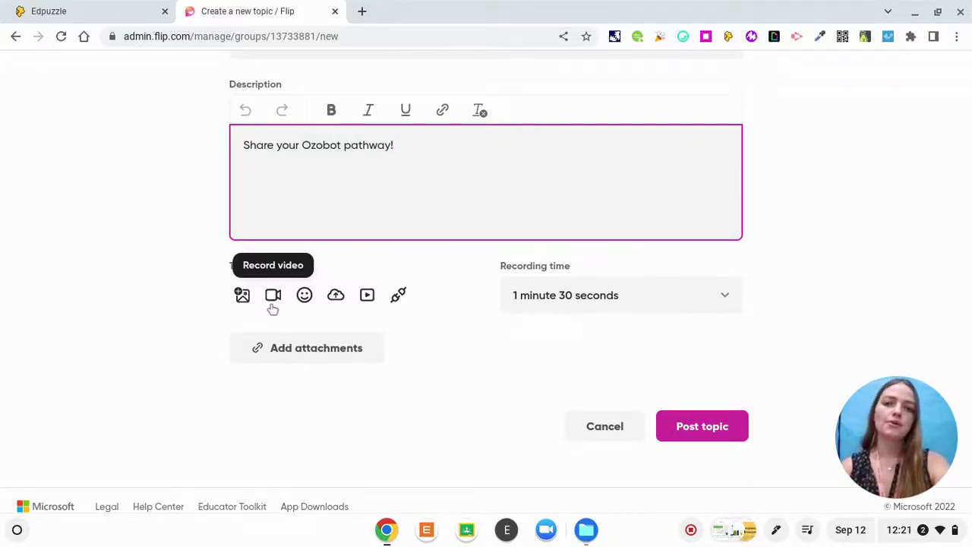
left_click(273, 304)
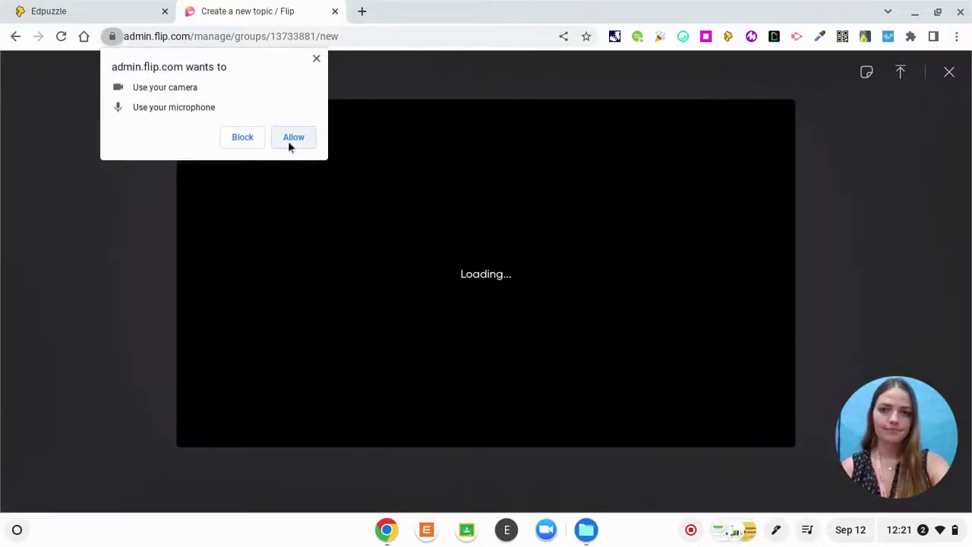
left_click(289, 142)
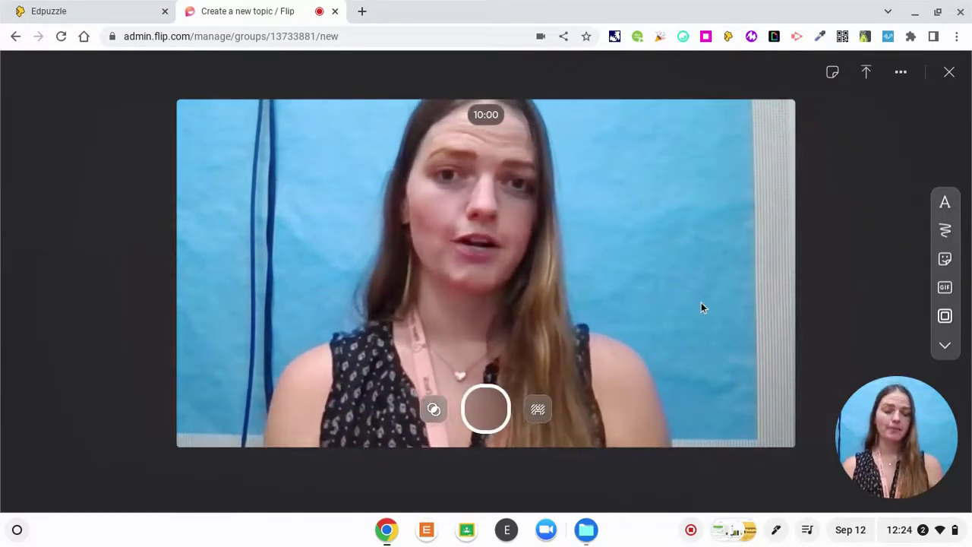
Step: Examine the text, drawing, sticker, GIF and frame options available for the video
left_click(945, 200)
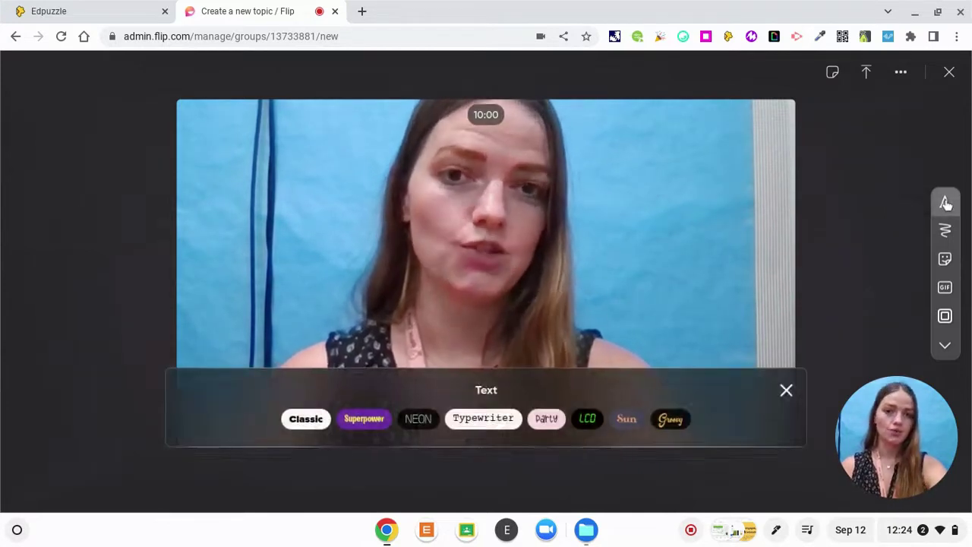
left_click(946, 202)
left_click(946, 231)
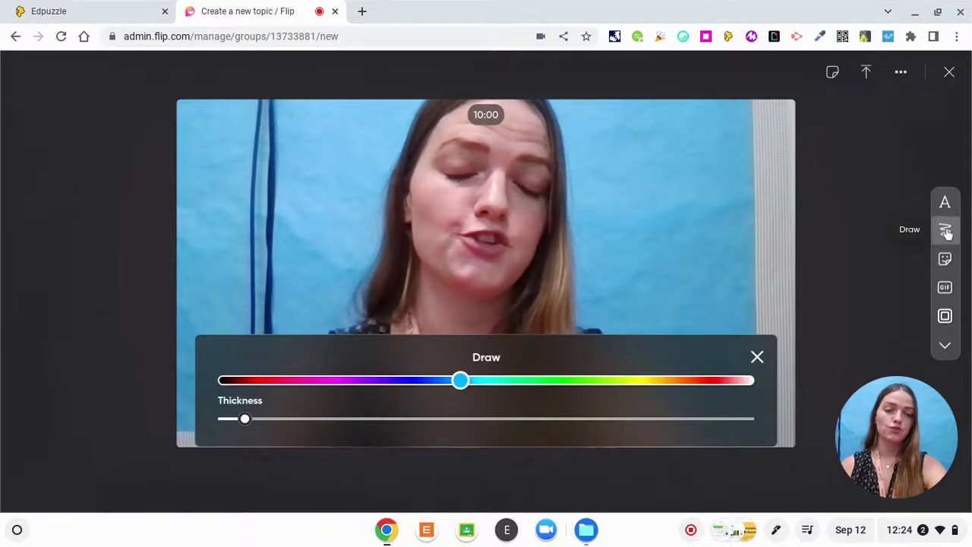
left_click(947, 232)
left_click(945, 258)
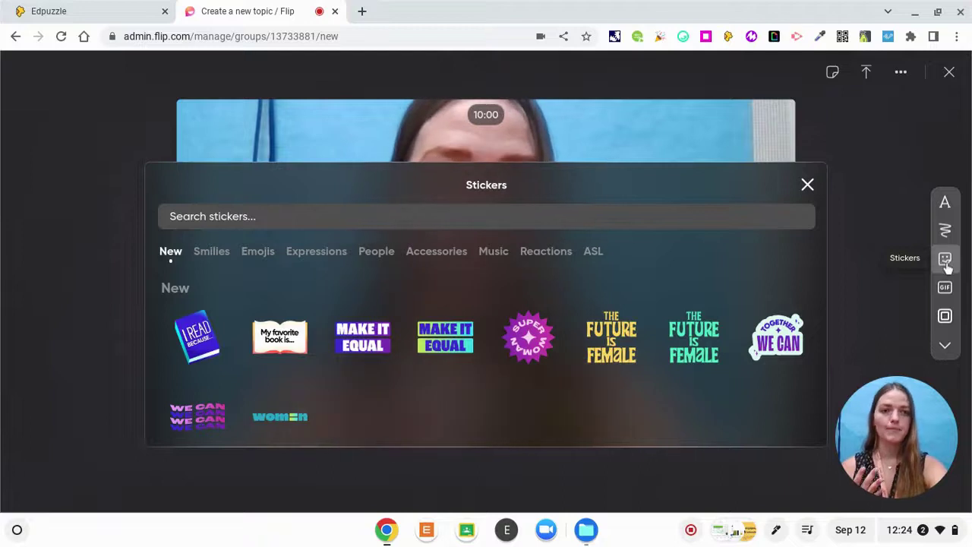
left_click(945, 260)
left_click(946, 292)
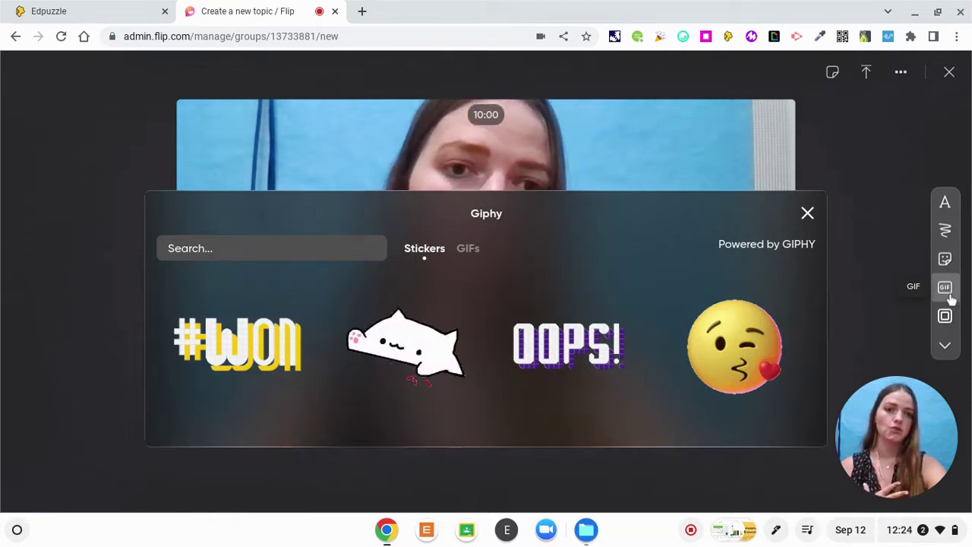
left_click(950, 297)
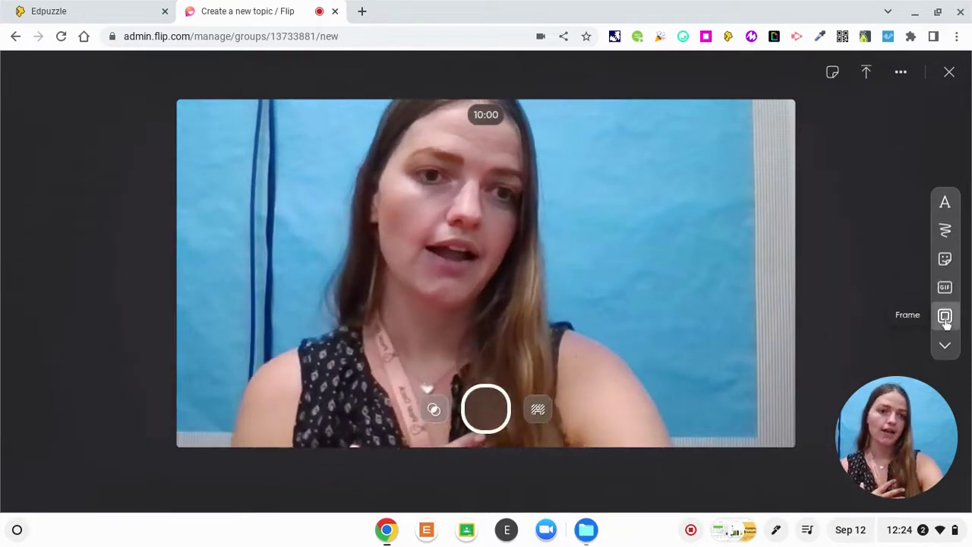
left_click(946, 319)
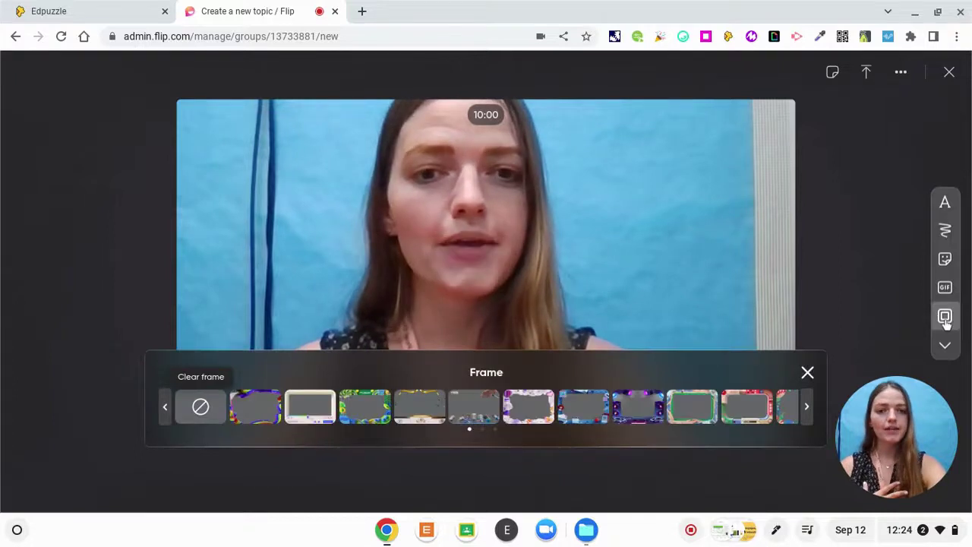
left_click(946, 318)
Step: Add the pink board with purple lines as a split screen beside the camera view
left_click(946, 345)
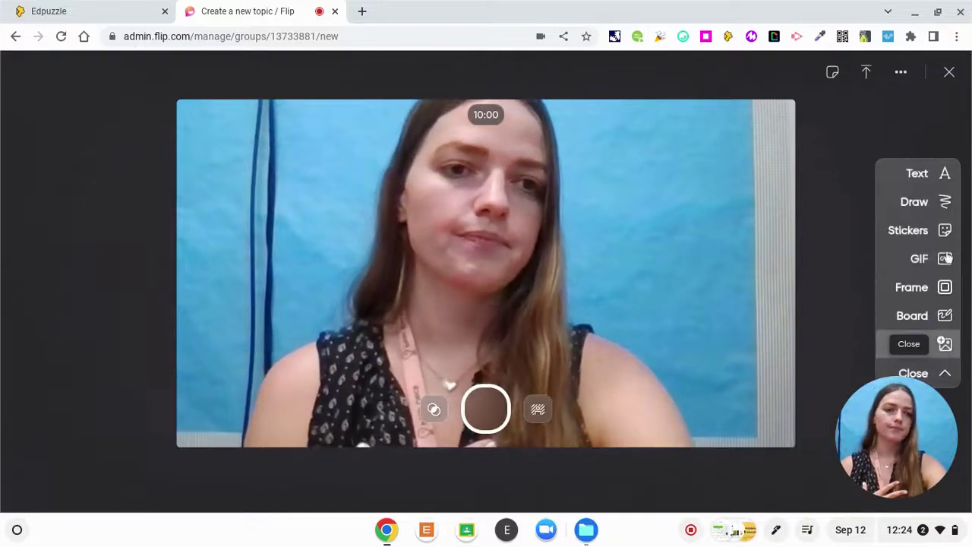
left_click(925, 324)
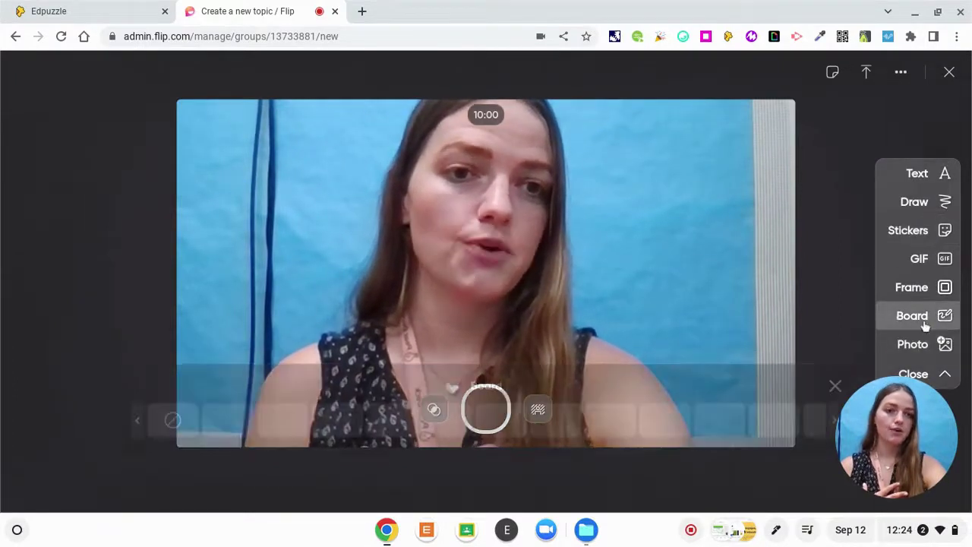
left_click(499, 405)
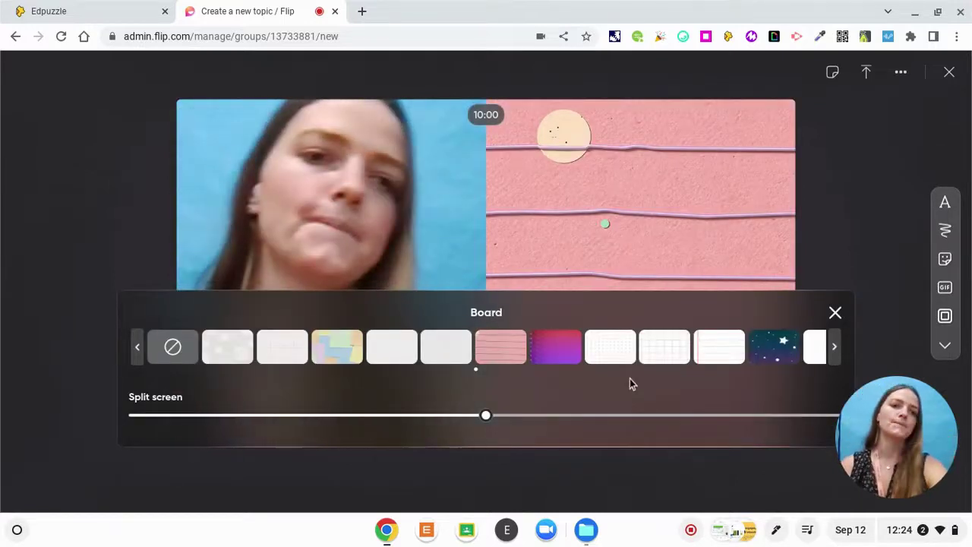
Step: Set the split-screen board beside the camera view to the Notebook design
left_click(944, 347)
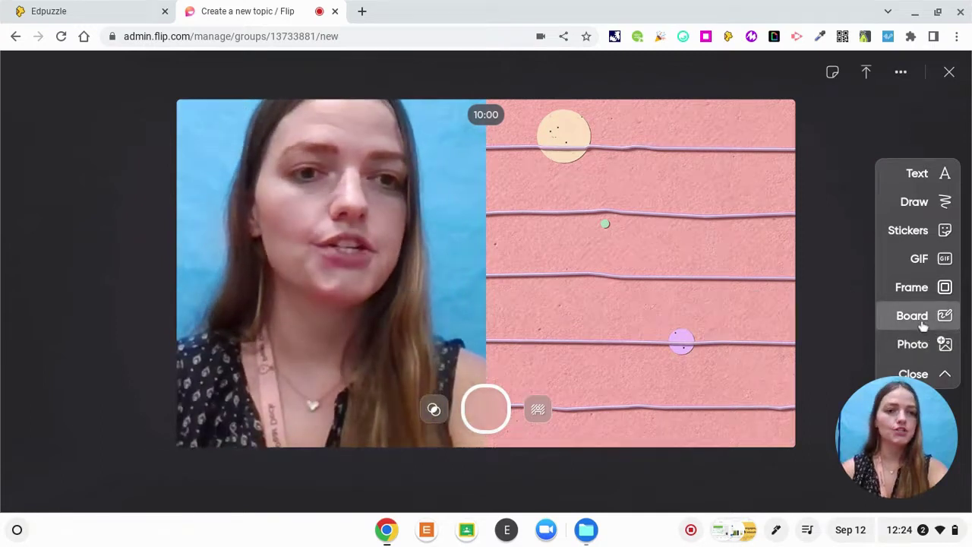
left_click(924, 321)
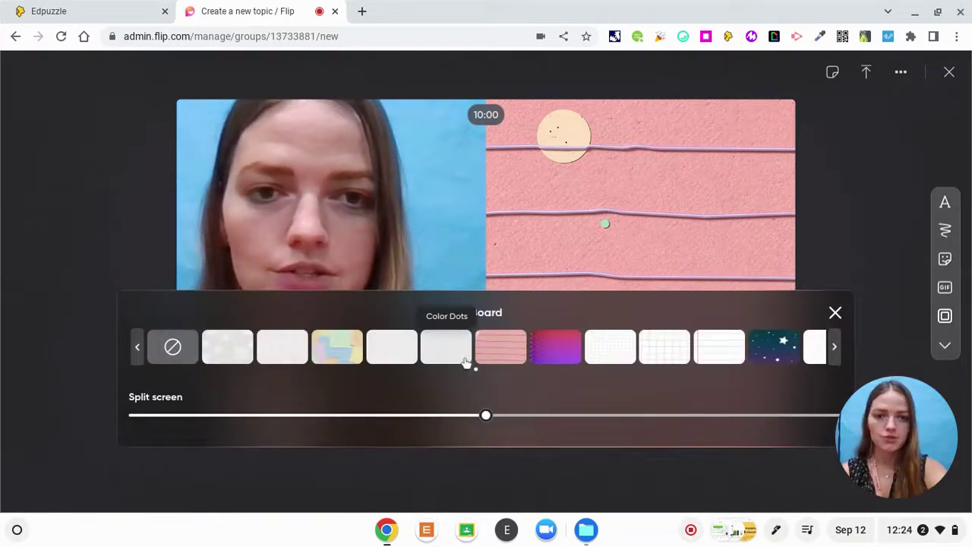
left_click(710, 359)
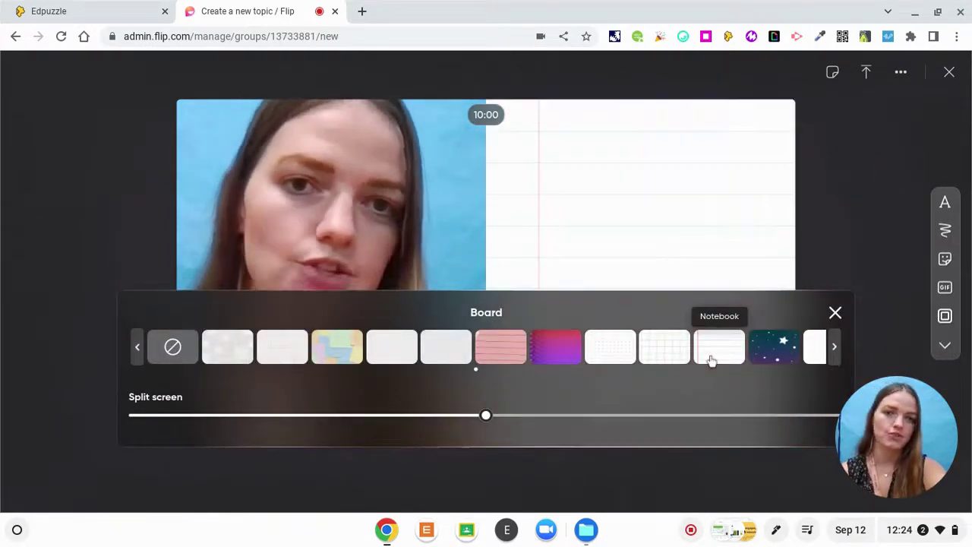
Step: Add a Typewriter-style text reading "Area: length x width" to the video
left_click(945, 229)
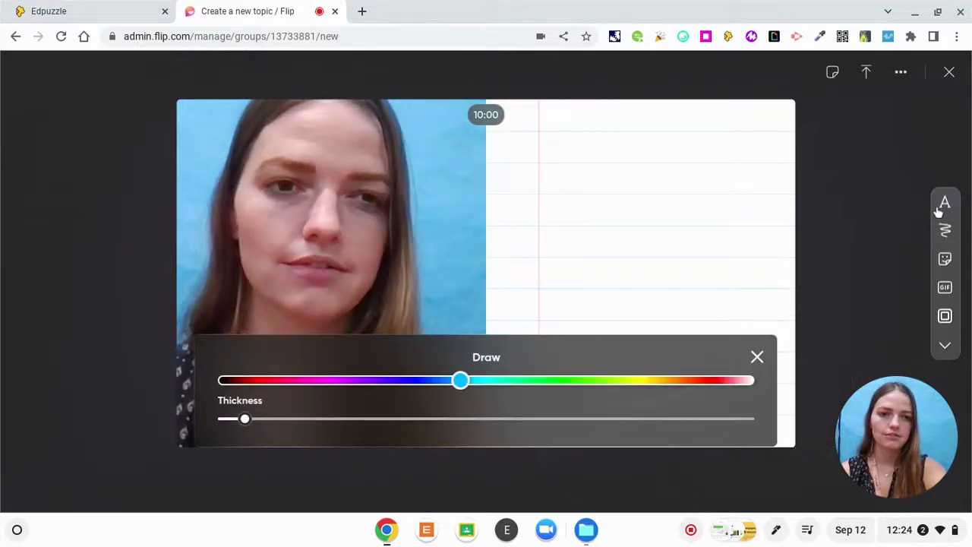
left_click(948, 206)
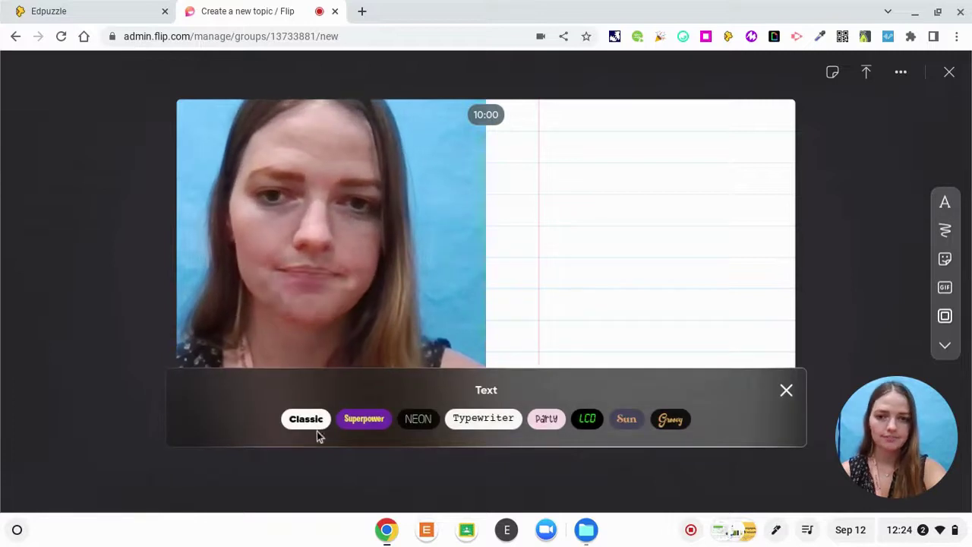
left_click(508, 423)
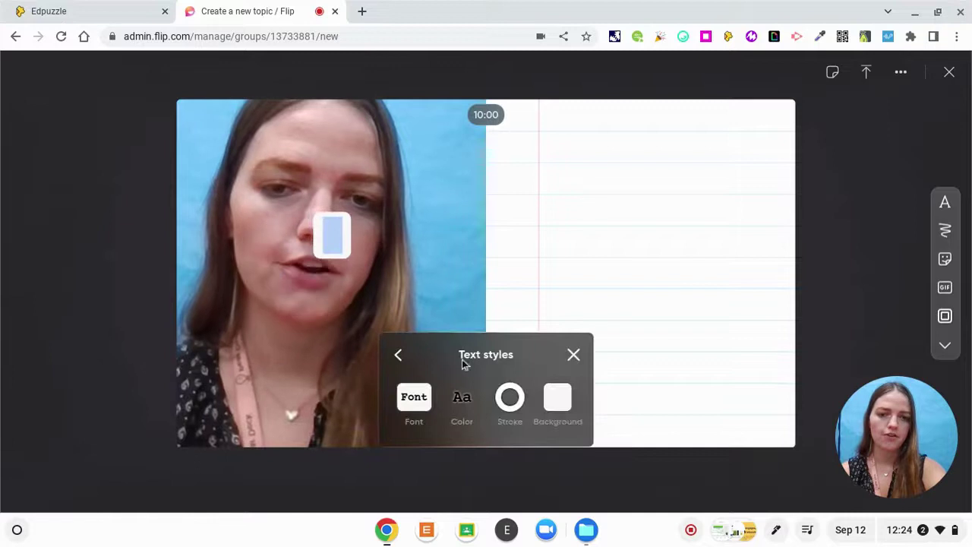
left_click(330, 237)
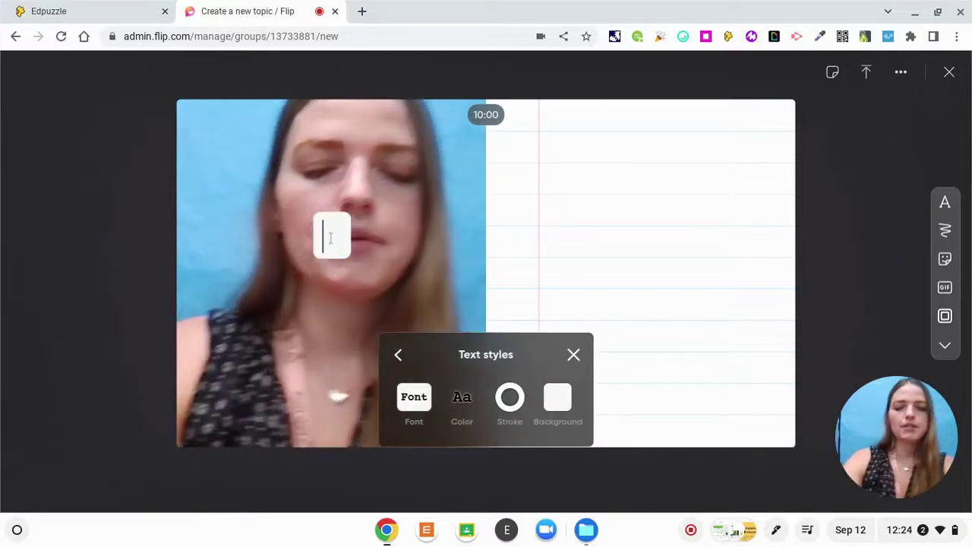
type("Area")
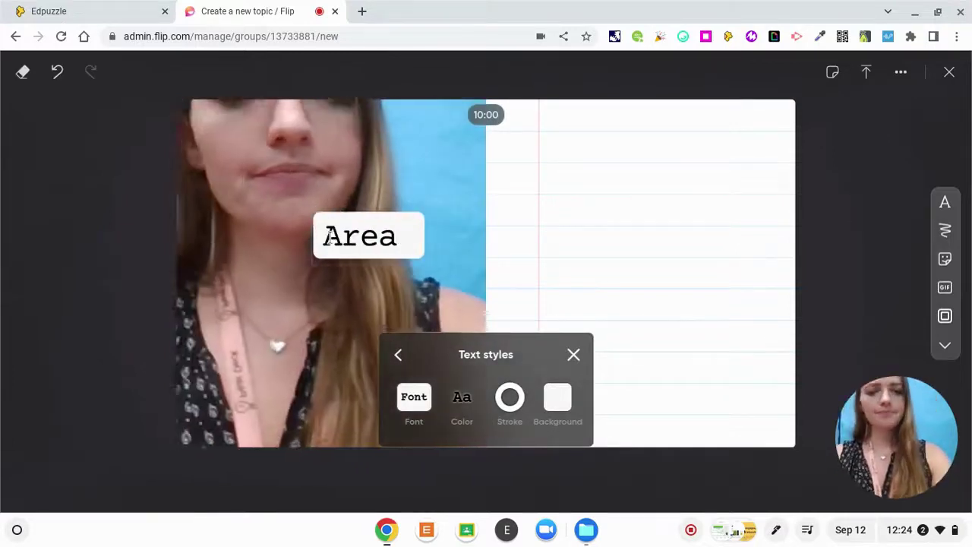
type(": length ")
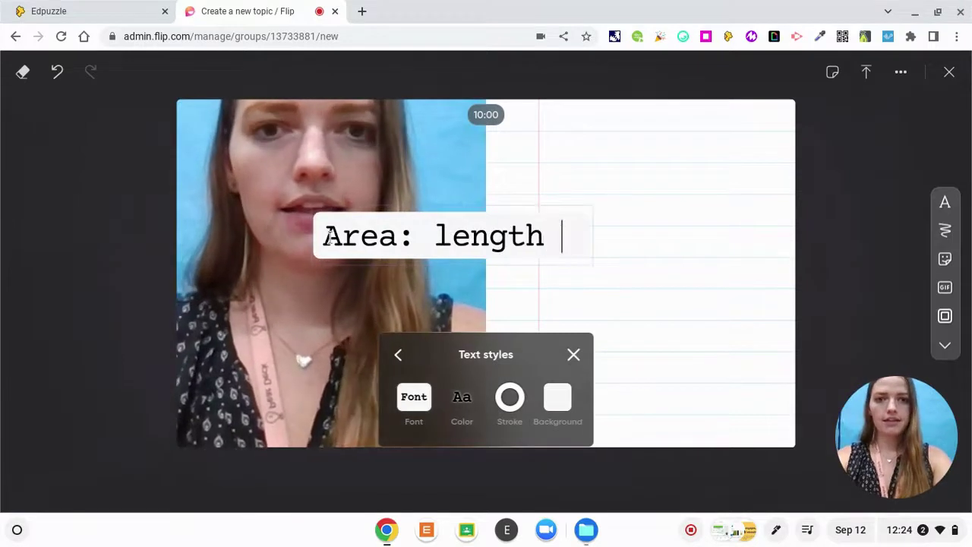
type("x width")
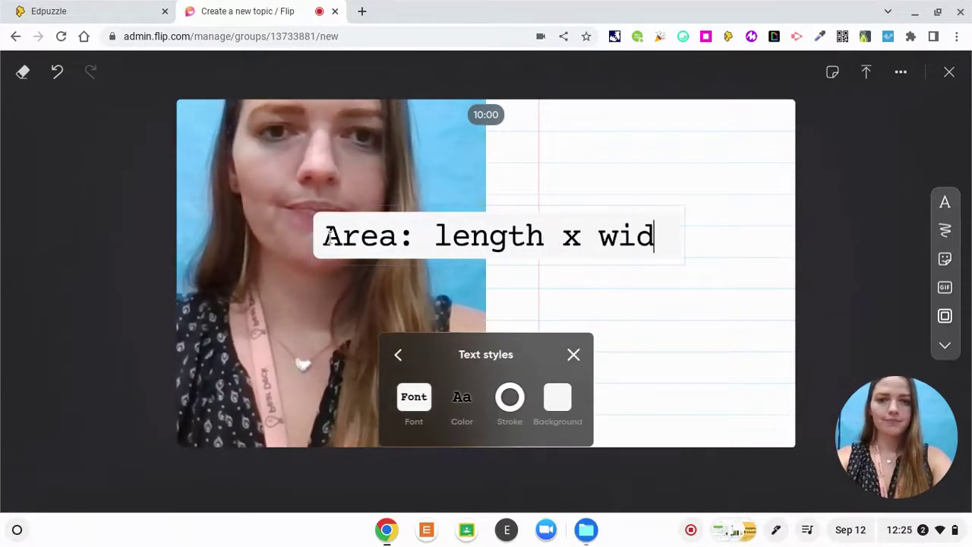
left_click(266, 253)
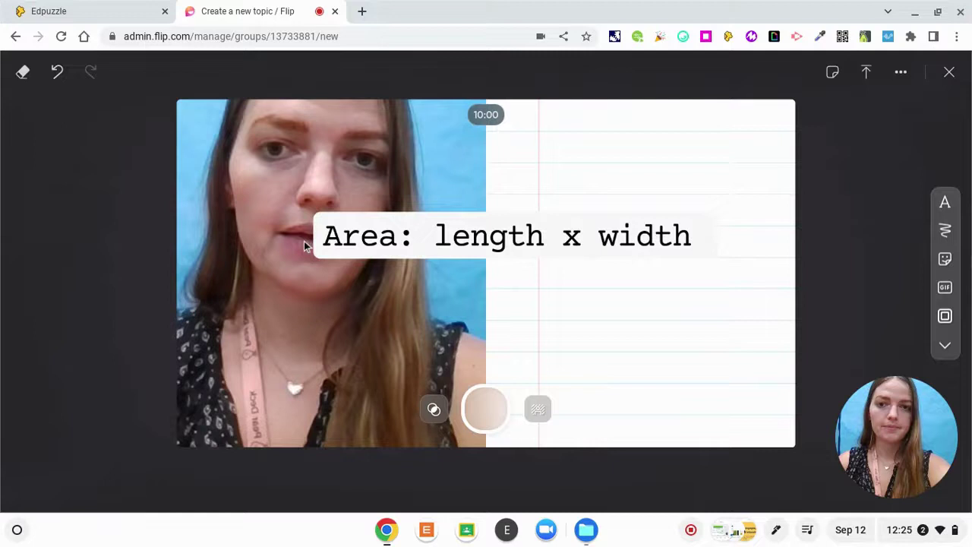
Step: Shrink the area formula text and place it on the upper part of the notebook board
left_click(341, 242)
left_click_drag(325, 221, 560, 202)
left_click(477, 230)
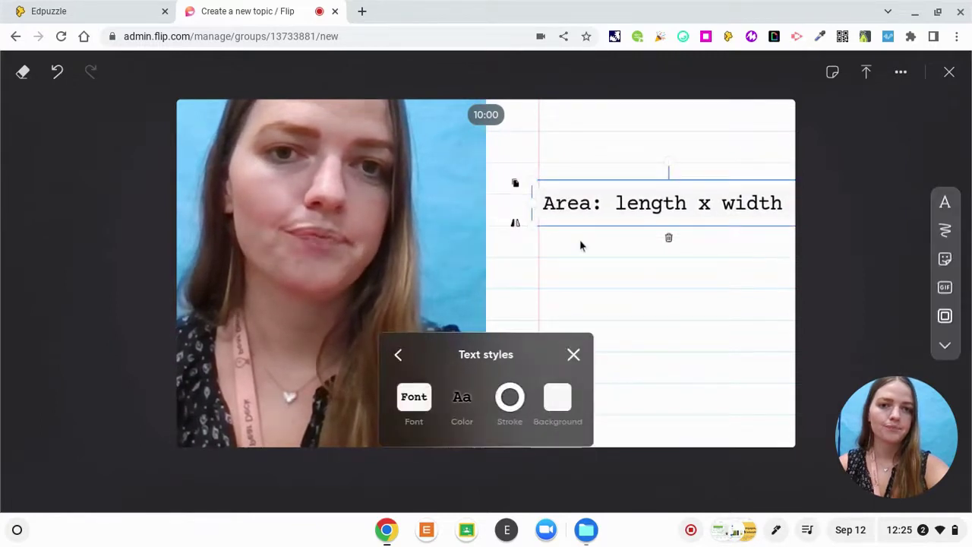
left_click(573, 356)
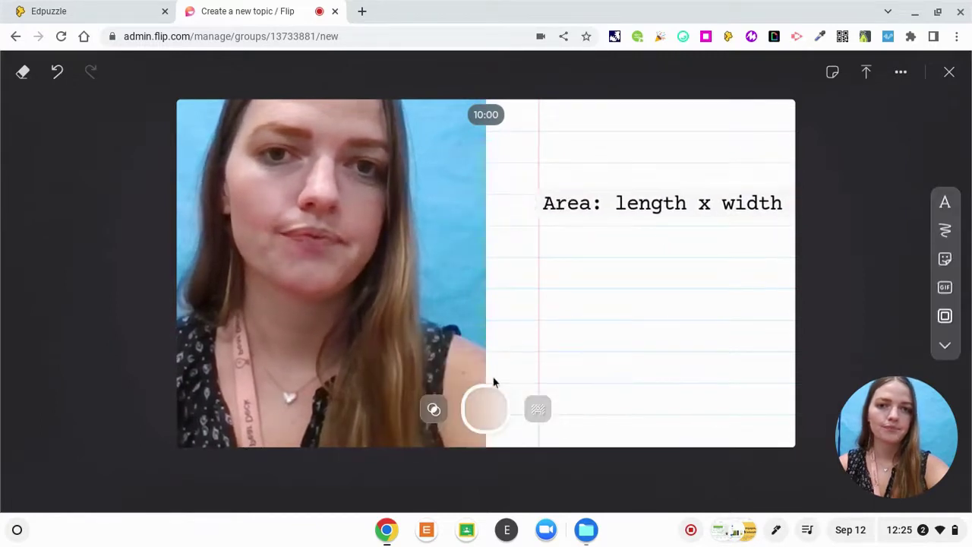
Step: Add a Typewriter-style text reading "Perimeter: Add side lengths" to the video
left_click(945, 202)
left_click(479, 419)
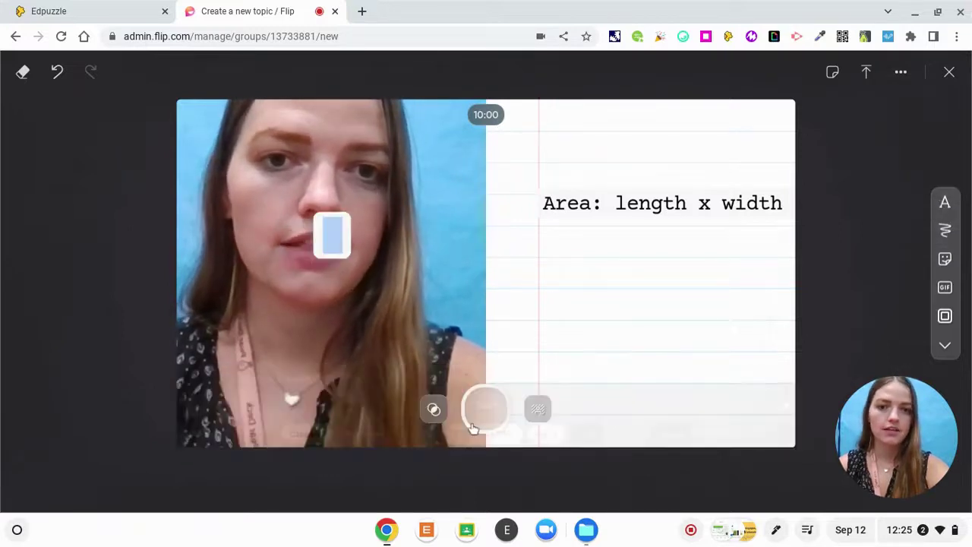
type("Perim")
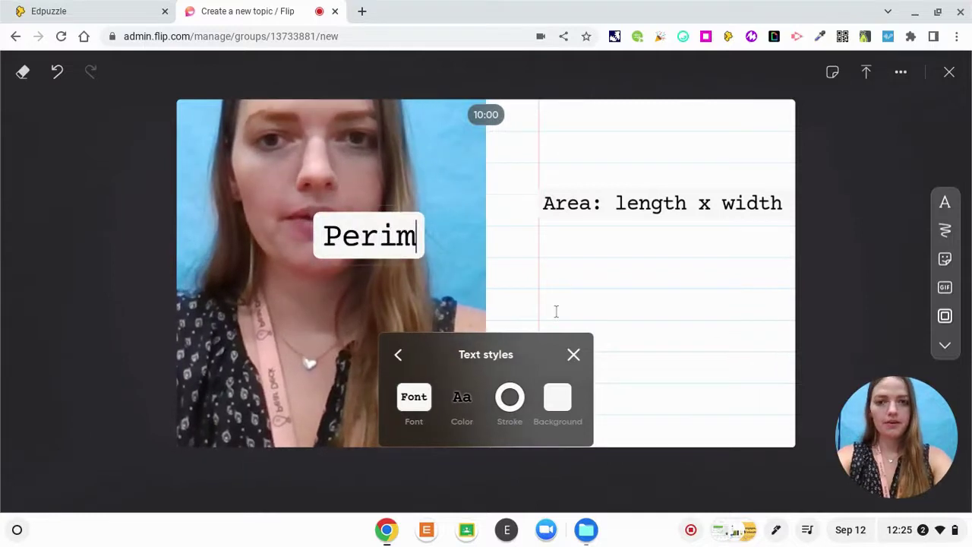
type("eter: ")
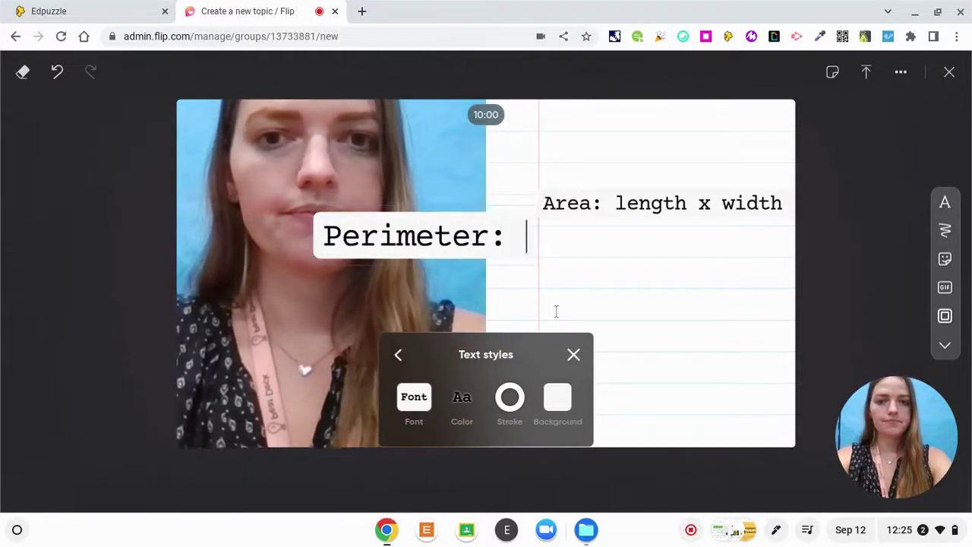
type("Add sid")
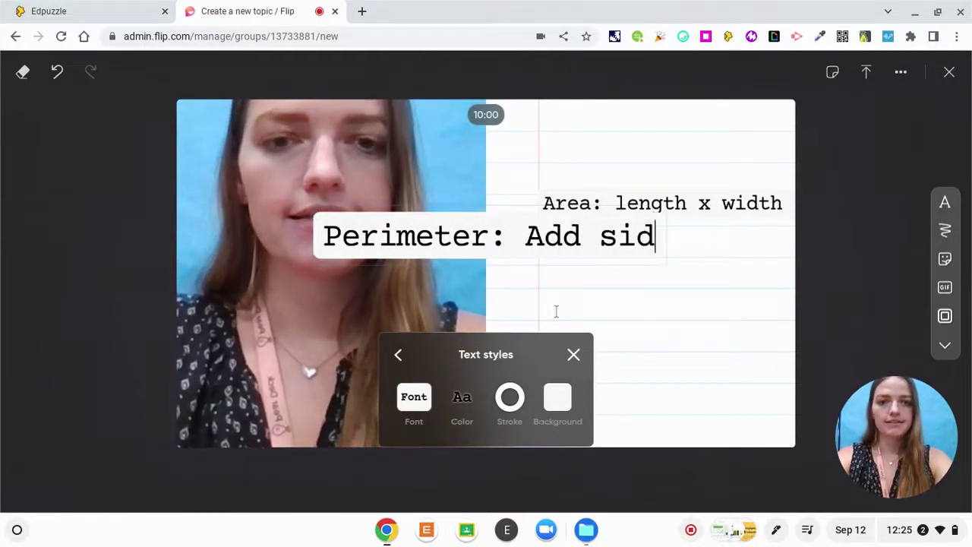
type("e li")
key("BackSpace")
type("e")
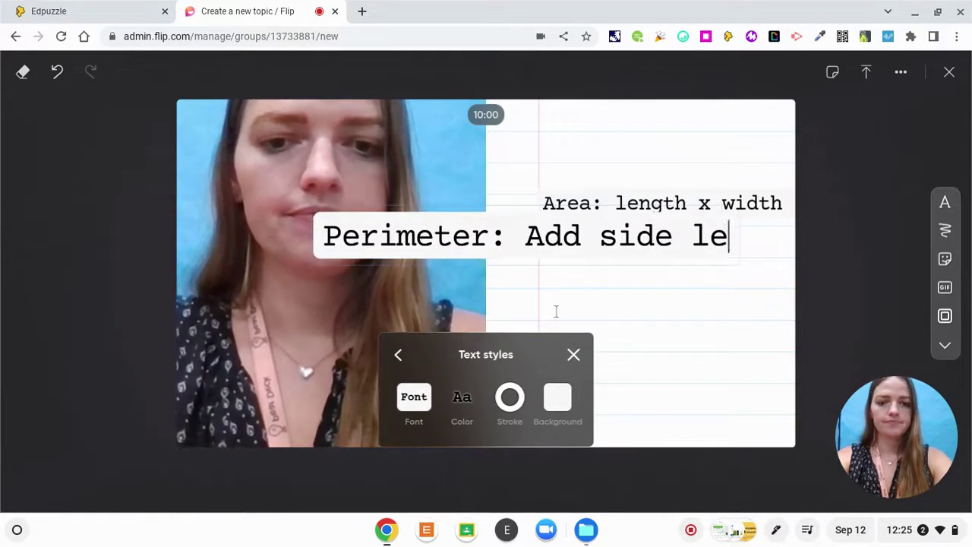
type("ngth")
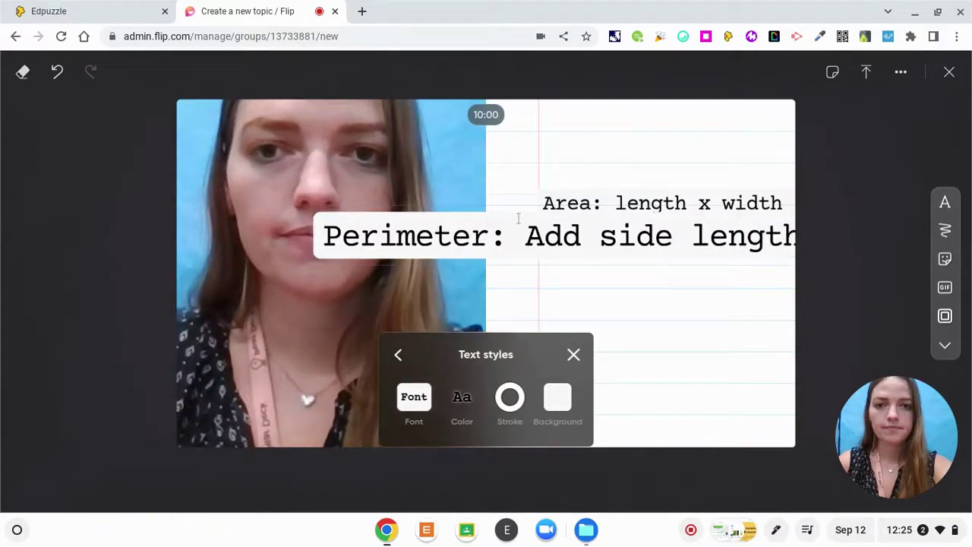
type("s")
Step: Break the perimeter text so that "Add side lengths" sits on a second line
left_click(519, 220)
key("Return")
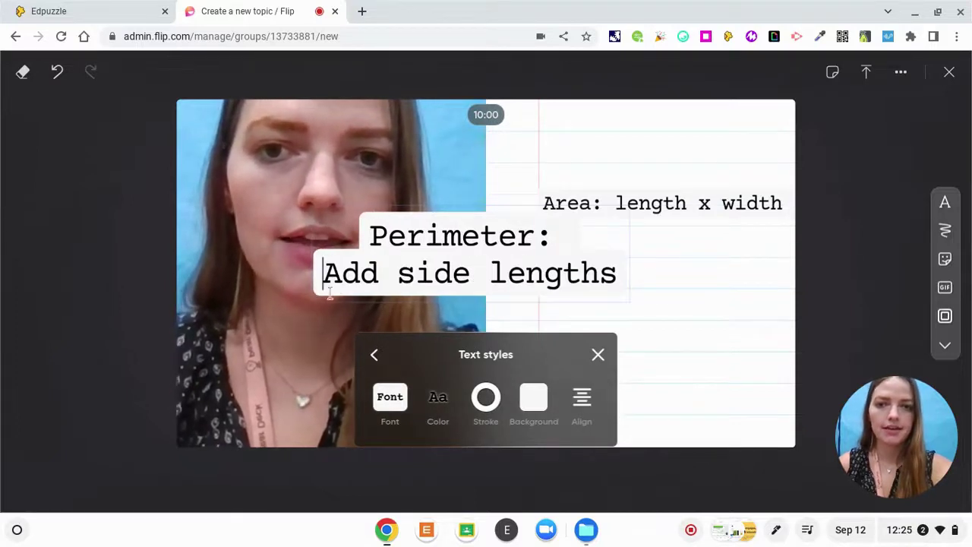
left_click(233, 232)
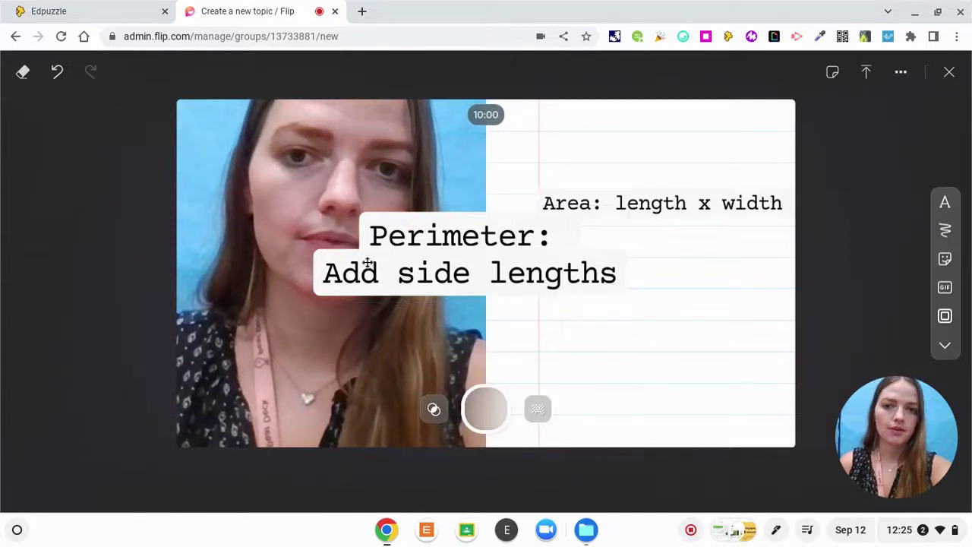
Step: Shrink the perimeter text and place it on the lower part of the notebook board, then raise the area formula to widen the gap
left_click_drag(368, 262, 556, 315)
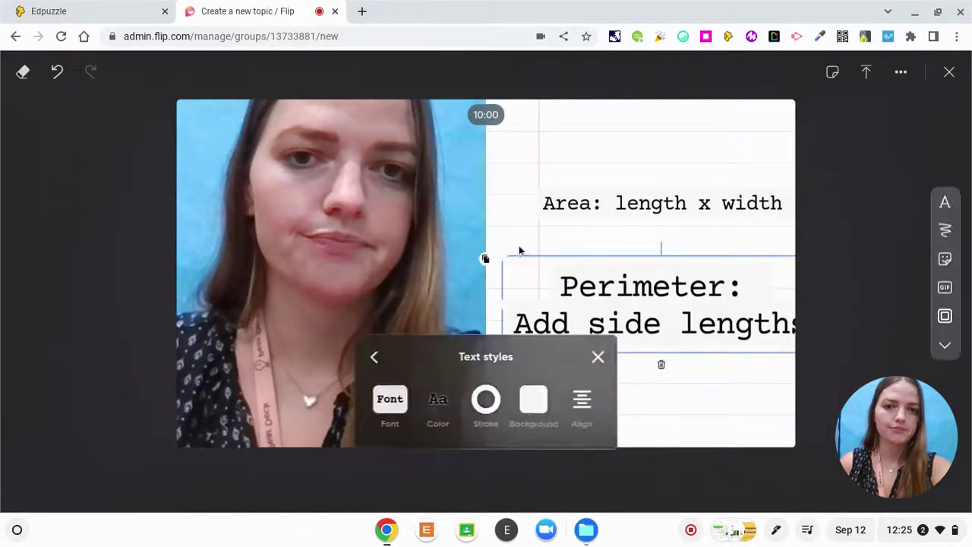
left_click_drag(507, 264, 555, 275)
left_click_drag(657, 304, 633, 336)
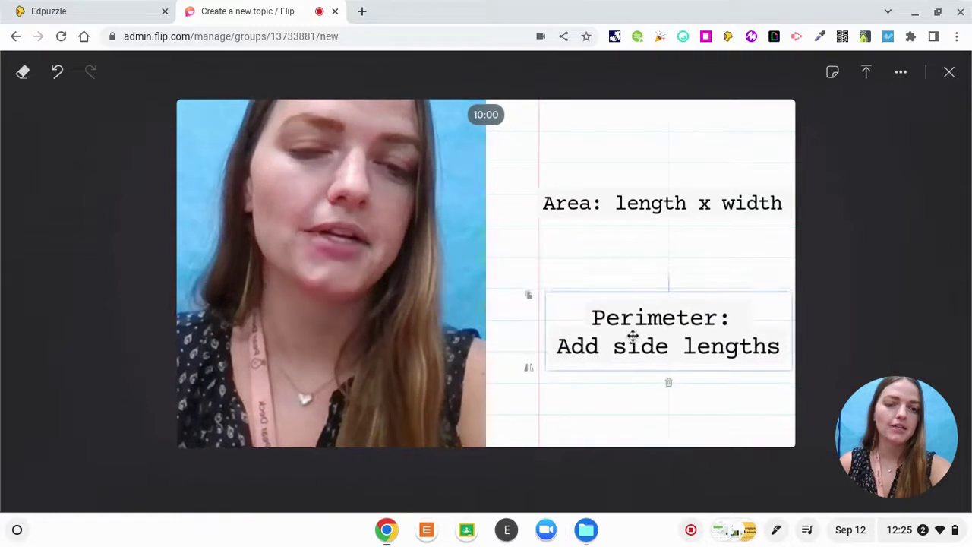
left_click_drag(610, 218, 613, 187)
left_click(613, 235)
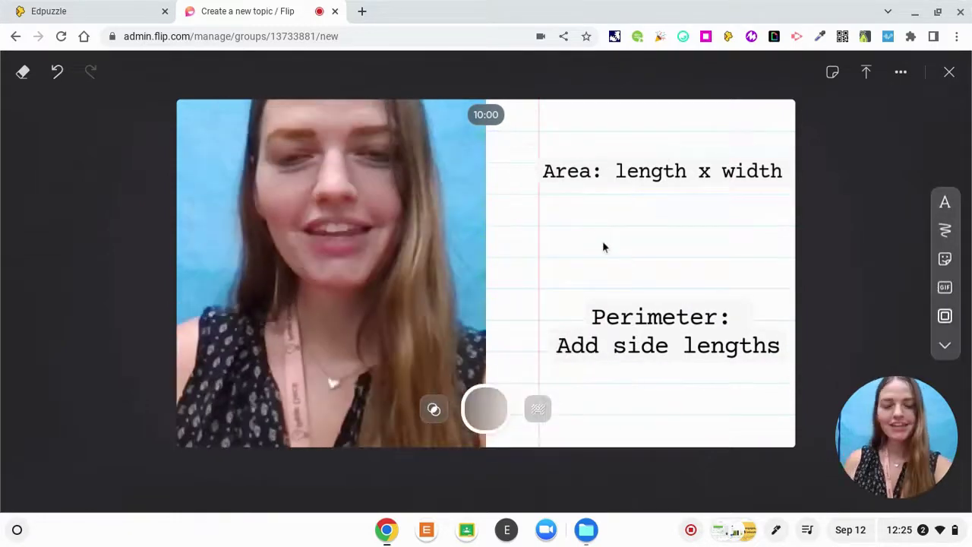
Step: Start recording the video and draw a freehand blue rectangle between the area and perimeter texts
left_click(487, 411)
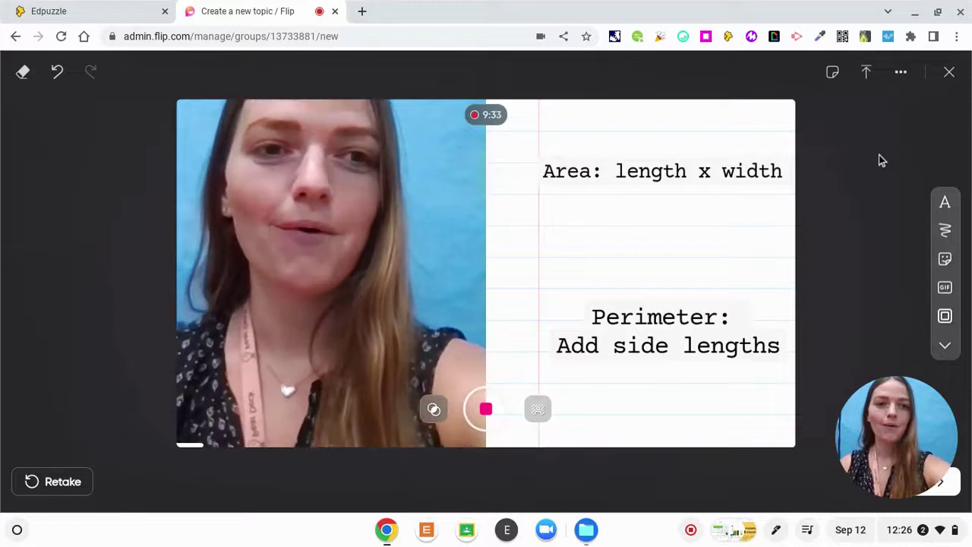
left_click(945, 230)
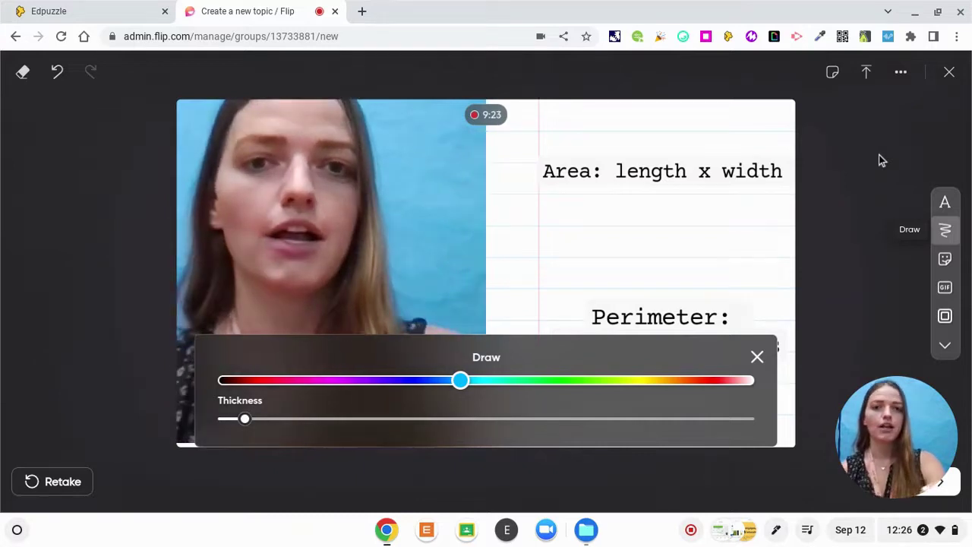
mouse_move(609, 221)
left_mouse_down()
mouse_move(607, 274)
mouse_move(706, 273)
mouse_move(631, 222)
mouse_move(613, 223)
left_mouse_up()
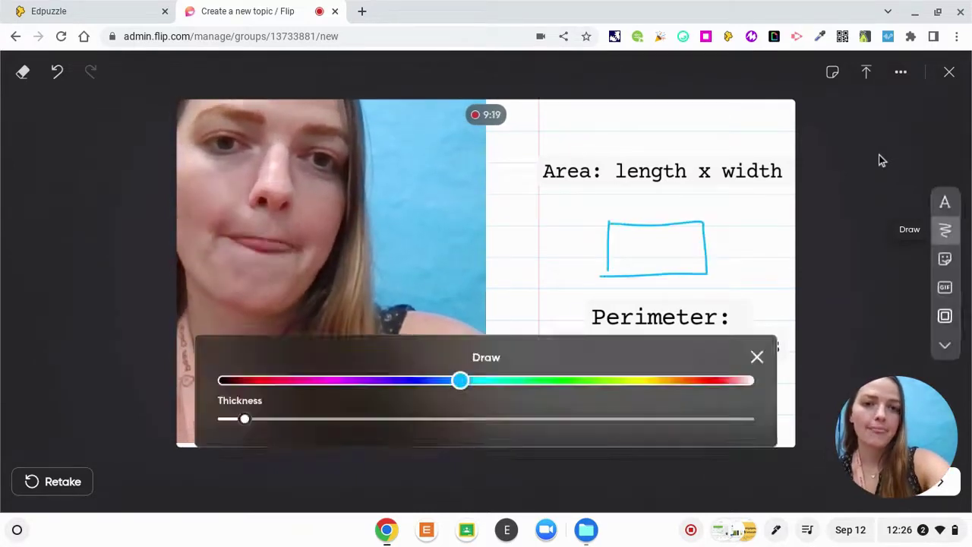
Step: Handwrite "2 units" beside the drawn rectangle and "5 units" above it in blue
left_click_drag(547, 243, 579, 271)
mouse_move(648, 199)
left_mouse_down()
mouse_move(661, 195)
mouse_move(644, 219)
mouse_move(685, 206)
mouse_move(763, 213)
left_mouse_up()
left_click(731, 199)
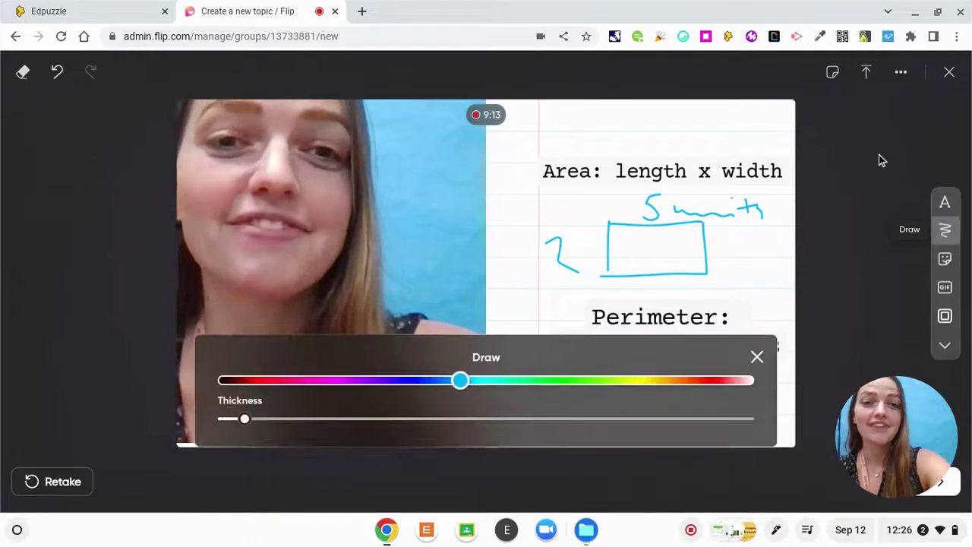
mouse_move(514, 289)
left_mouse_down()
mouse_move(544, 300)
mouse_move(591, 290)
left_mouse_up()
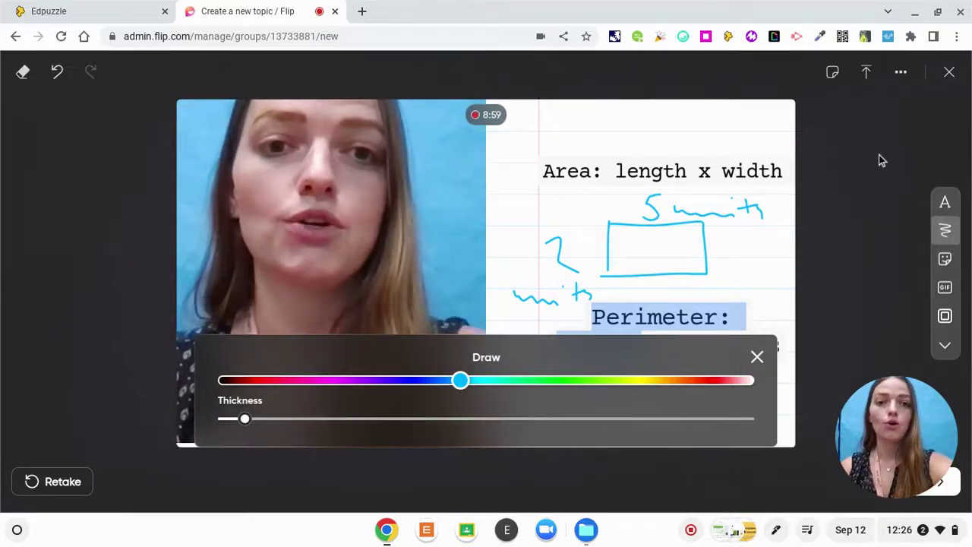
Step: Divide the drawn rectangle into unit squares with one horizontal line and four vertical lines
left_click_drag(612, 245, 711, 252)
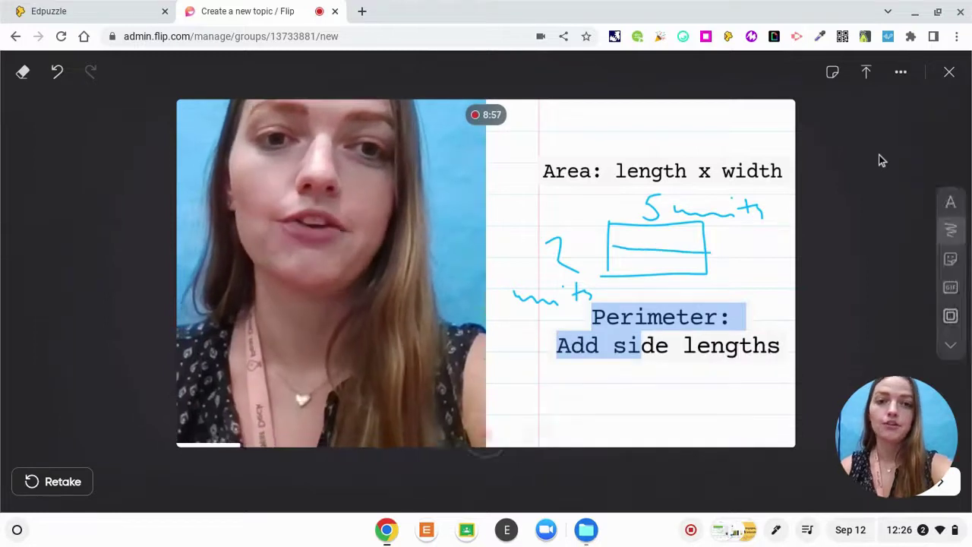
left_click_drag(636, 222, 637, 272)
left_click_drag(663, 222, 664, 271)
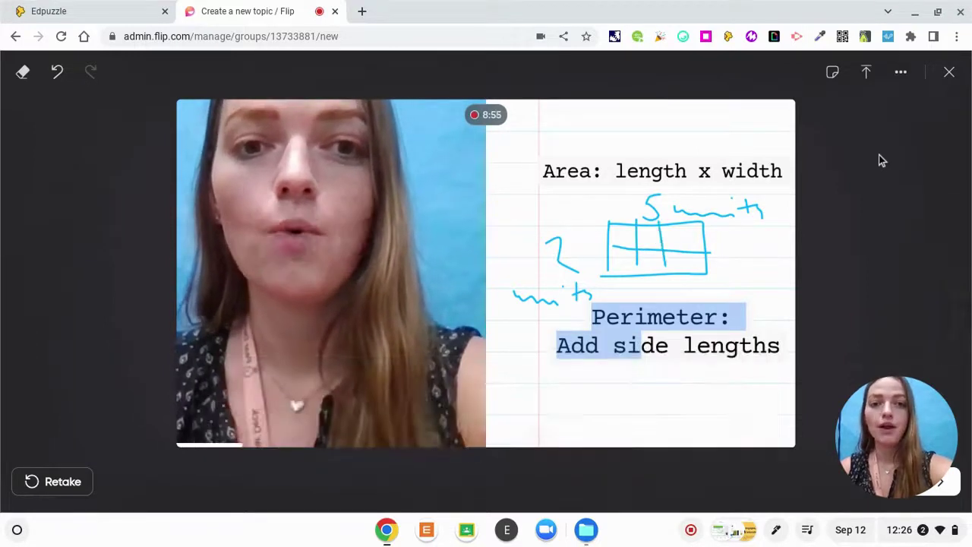
left_click_drag(617, 222, 617, 273)
left_click_drag(686, 221, 686, 272)
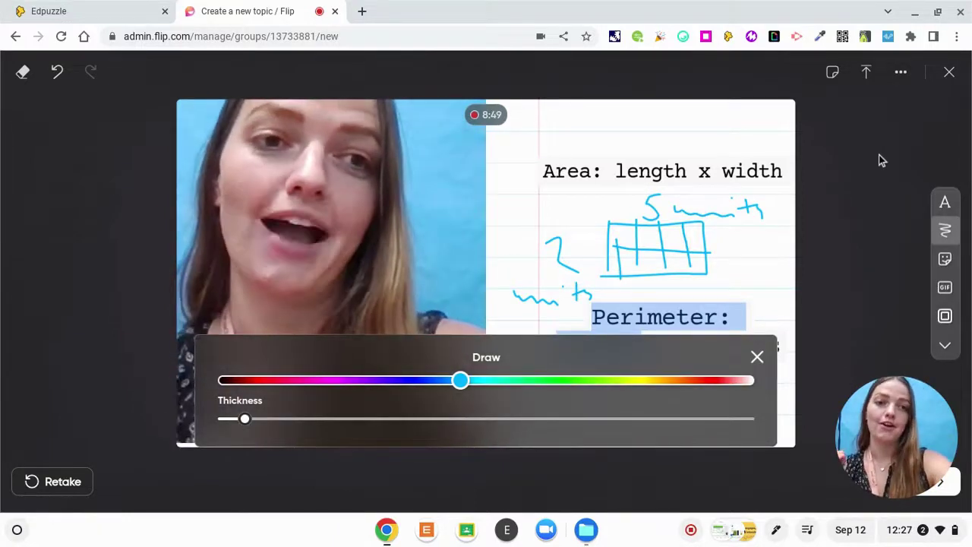
Step: Look over the available stickers and their categories without adding one
left_click(945, 258)
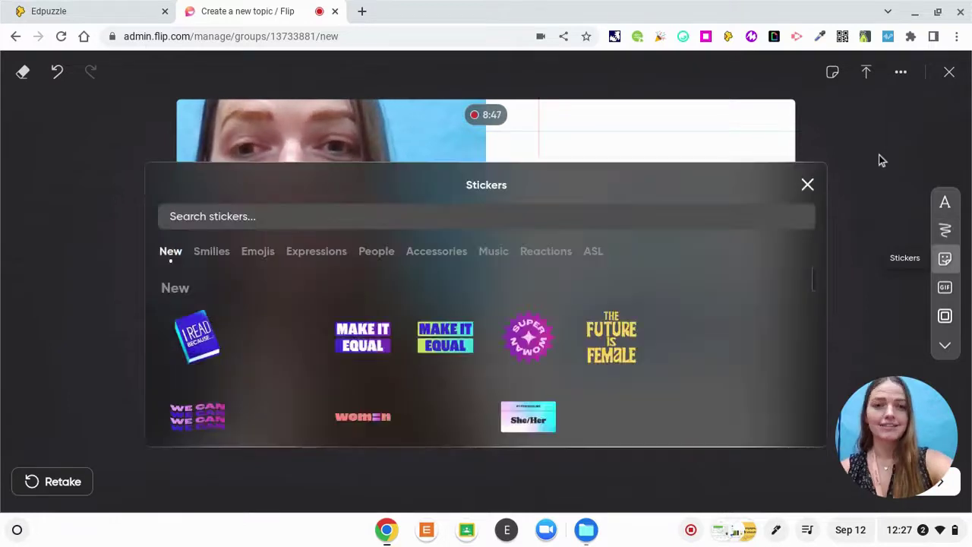
left_click(880, 160)
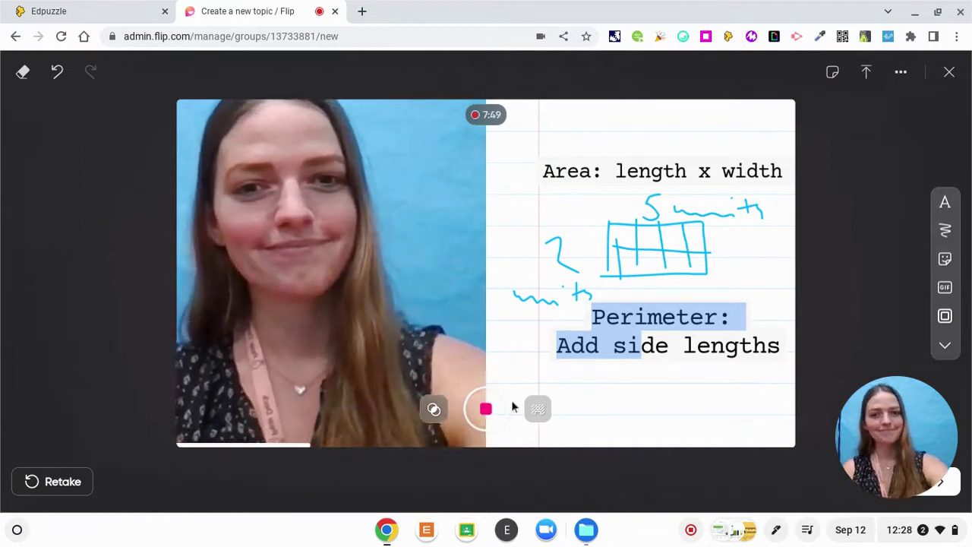
Step: Stop the recording, check its preview, and add the video to the topic with the suggested cover photo
left_click(486, 410)
left_click(750, 389)
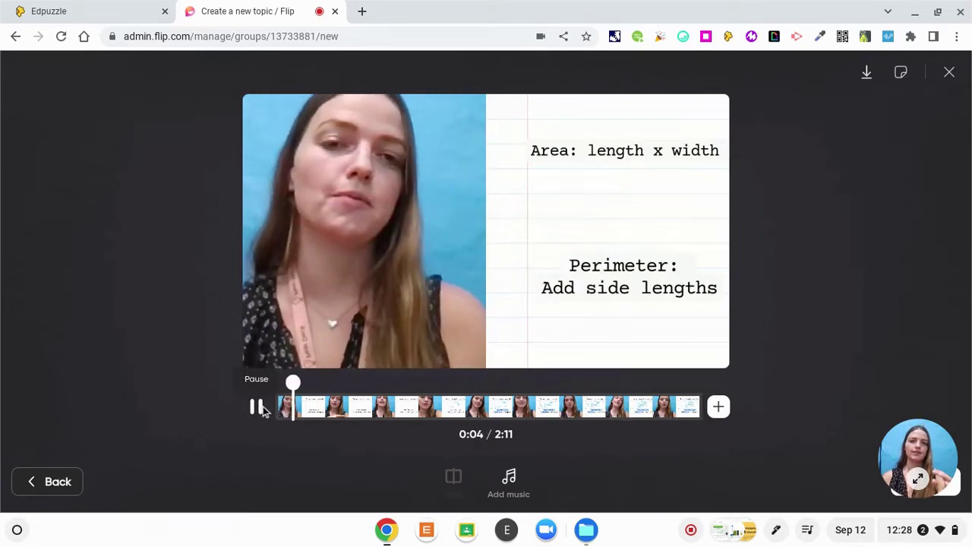
left_click(258, 409)
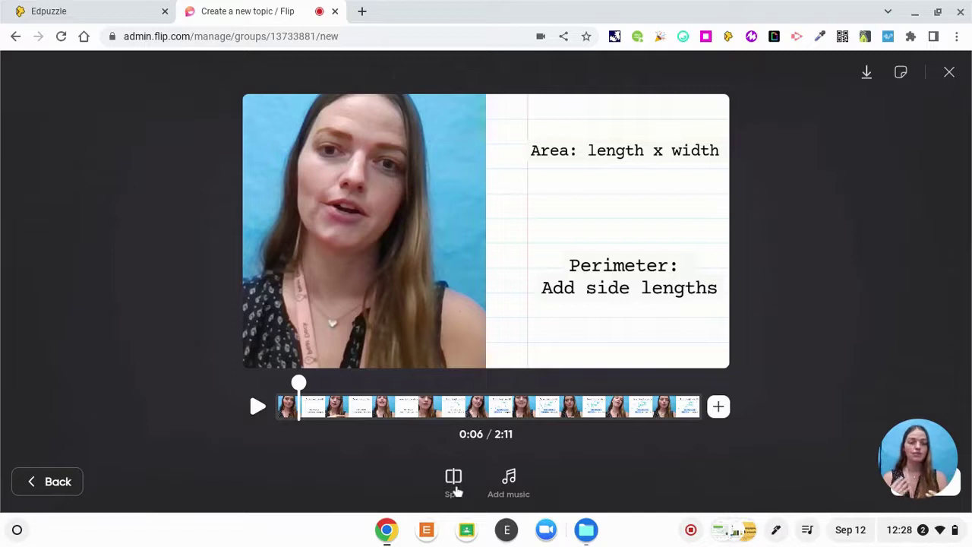
left_click(955, 495)
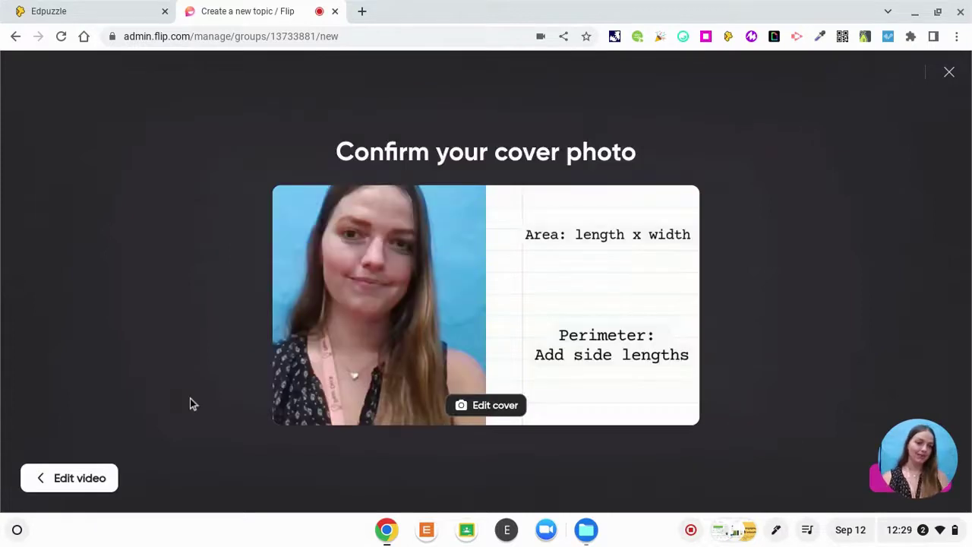
left_click(879, 496)
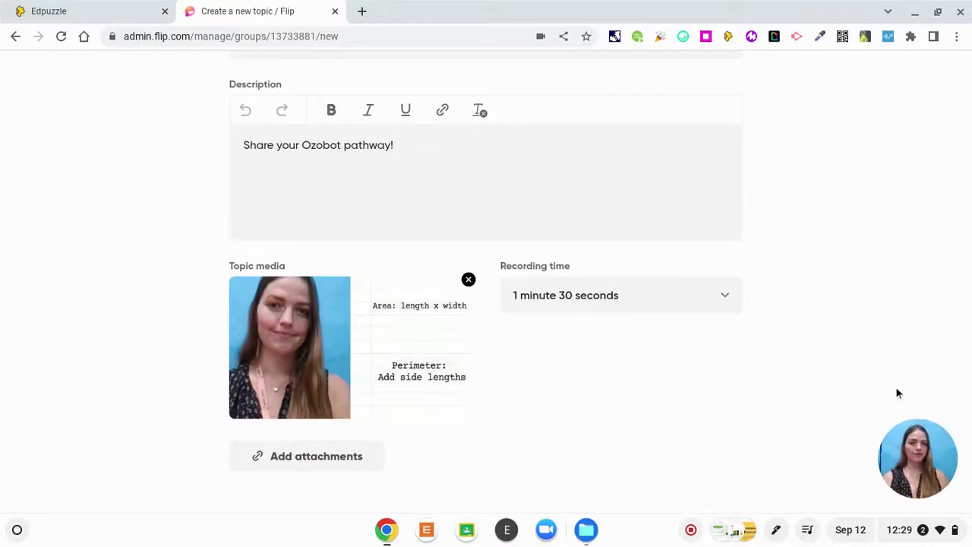
Step: Set the recording time for the Ozobots topic to 1 minute 30 seconds
scroll(555, 332, "up", 3)
scroll(553, 333, "down", 1)
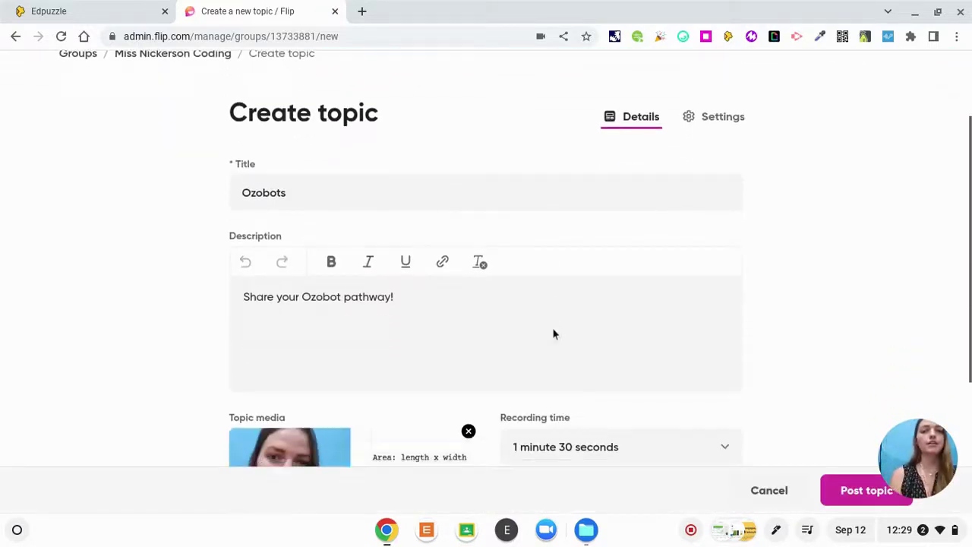
scroll(552, 333, "down", 1)
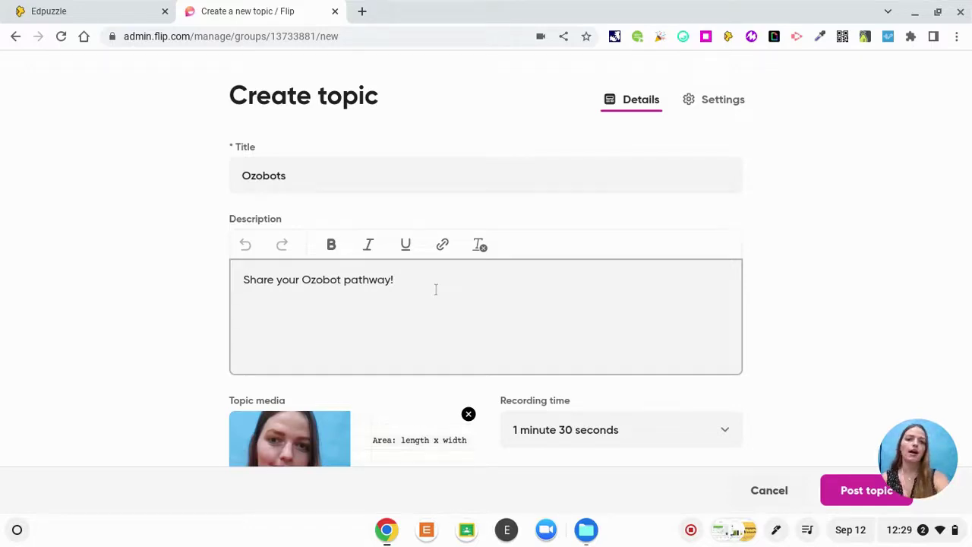
scroll(436, 290, "down", 1)
scroll(436, 289, "down", 1)
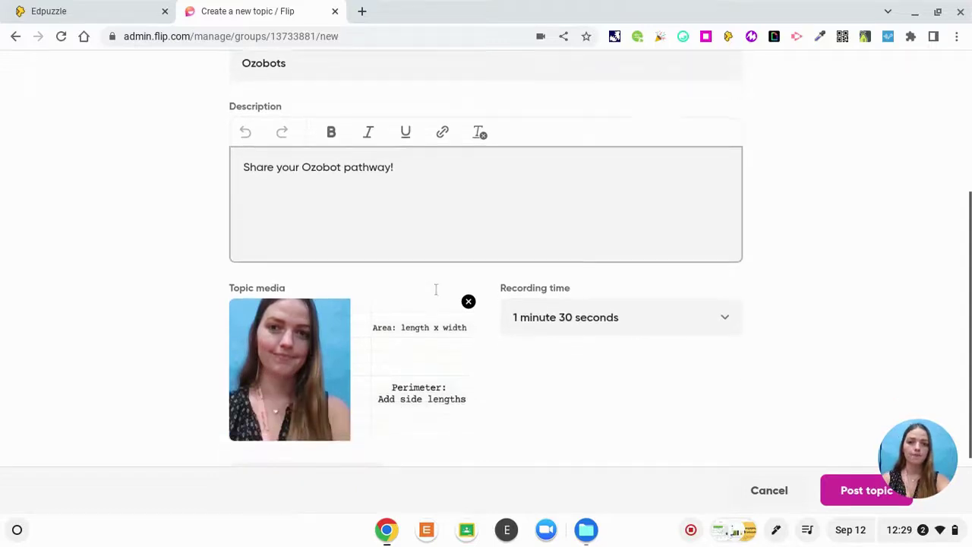
left_click(607, 306)
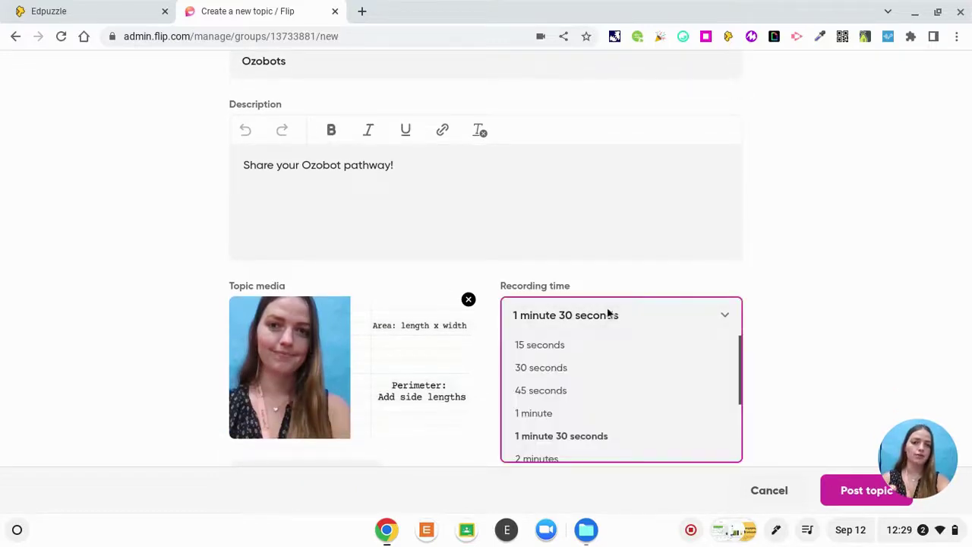
scroll(598, 369, "down", 2)
scroll(598, 370, "up", 2)
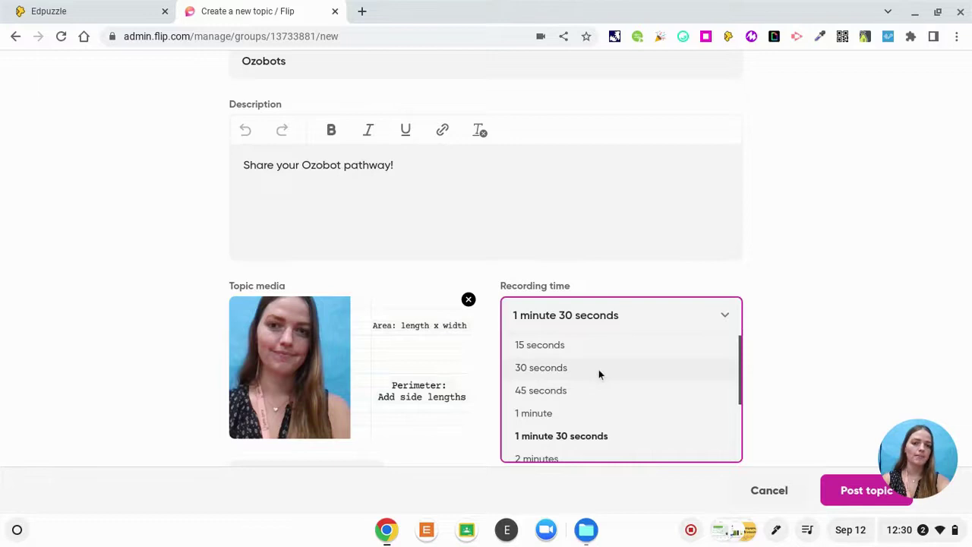
left_click(572, 439)
Step: Review the longer recording time options and the attachment and default-settings options of the topic form
scroll(596, 427, "down", 1)
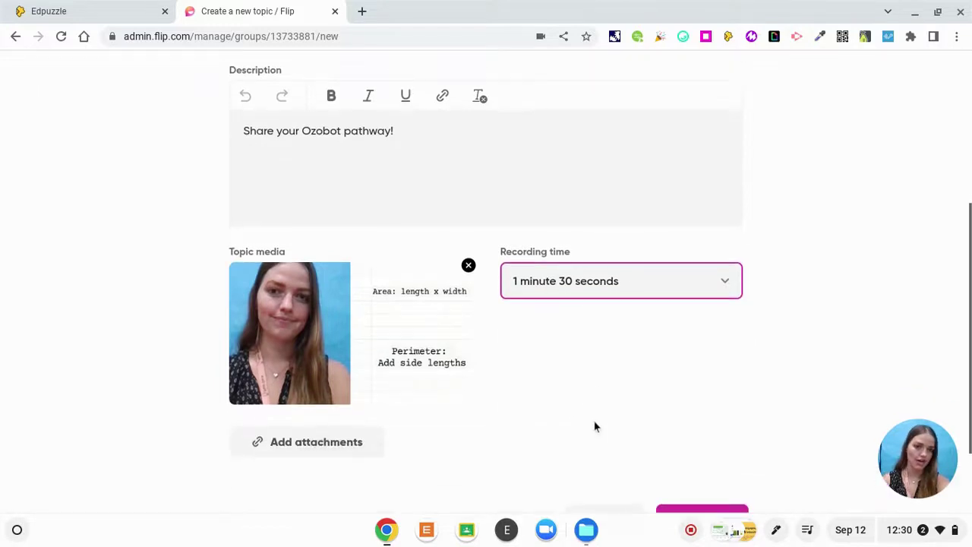
left_click(597, 273)
scroll(578, 332, "down", 2)
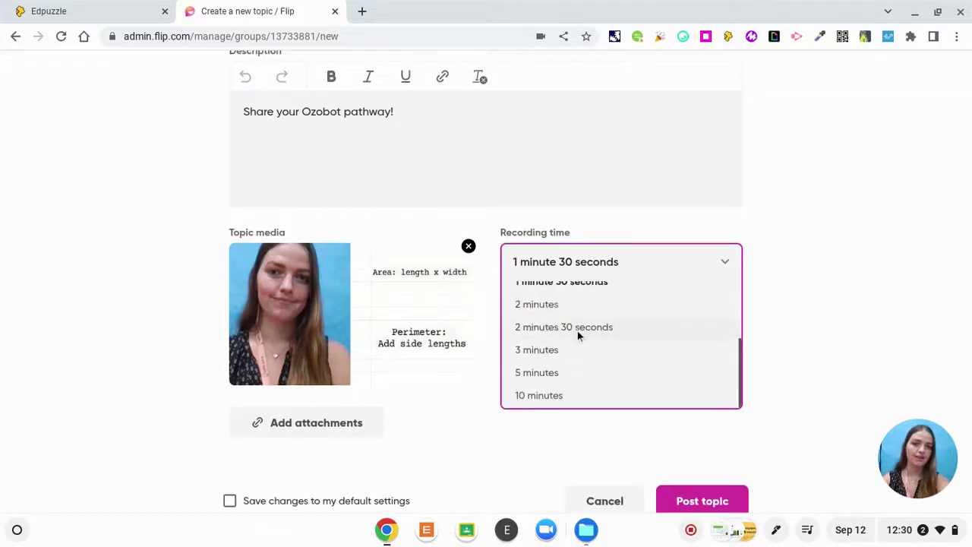
left_click(783, 364)
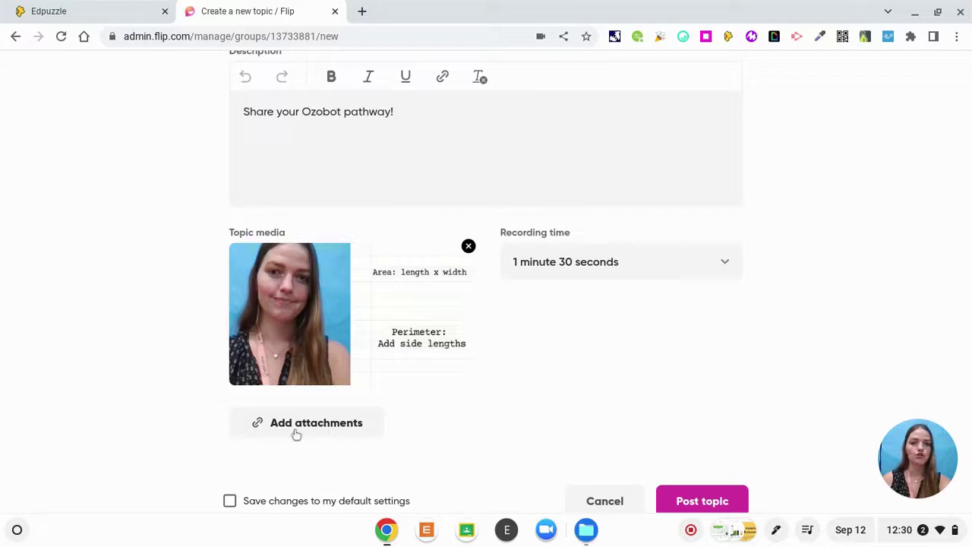
scroll(291, 433, "down", 2)
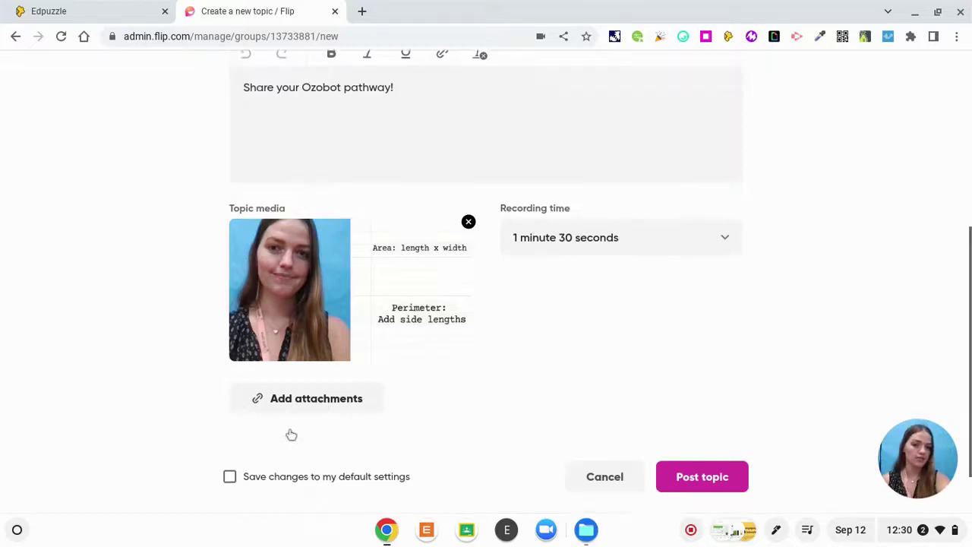
scroll(291, 434, "up", 4)
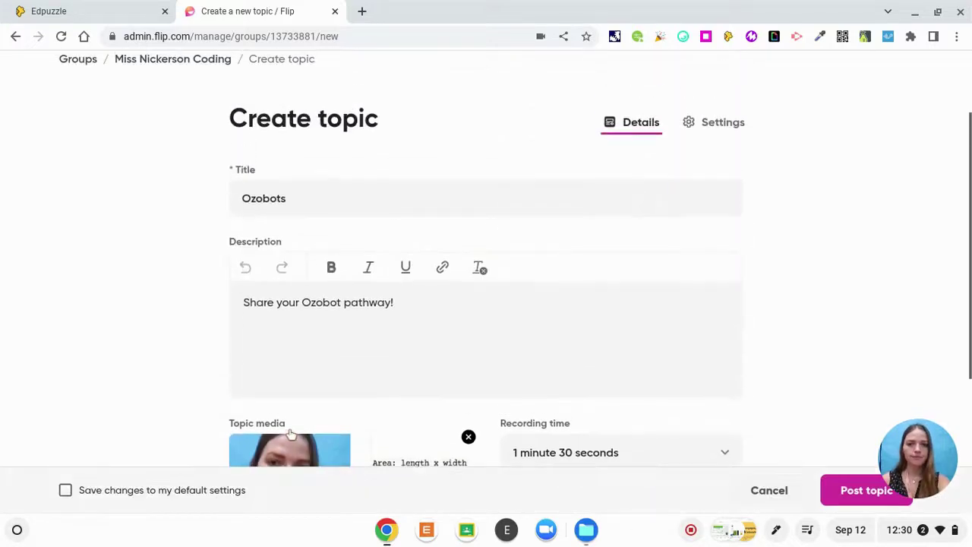
Step: Add the line "Remember to state the area, perimeter, and your successful pathway :)" below the existing topic description and make it bold
scroll(291, 434, "down", 1)
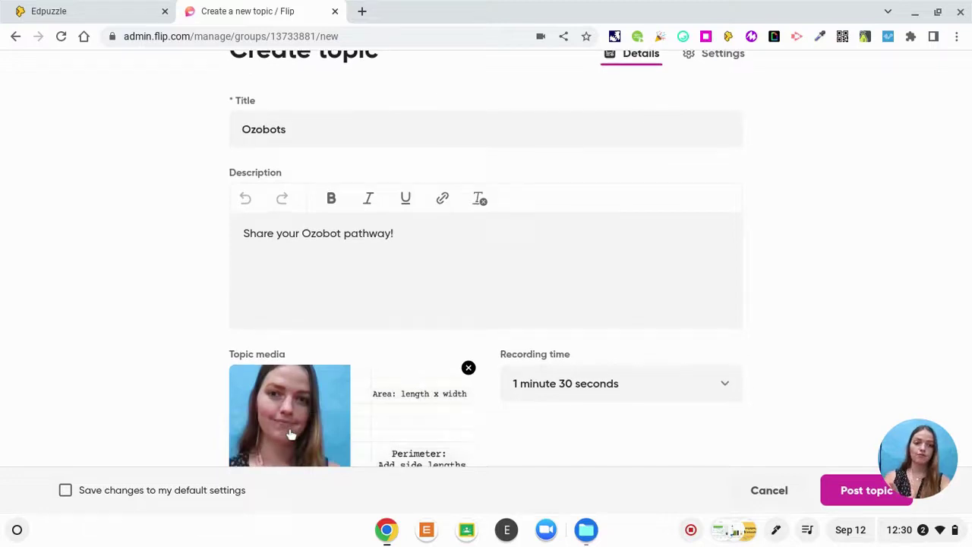
scroll(291, 434, "down", 1)
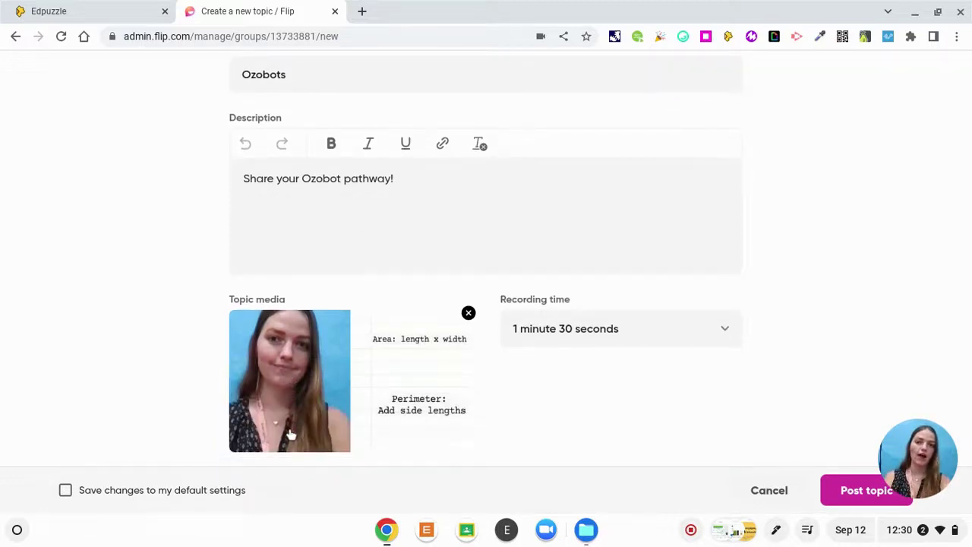
scroll(291, 434, "up", 1)
left_click(348, 201)
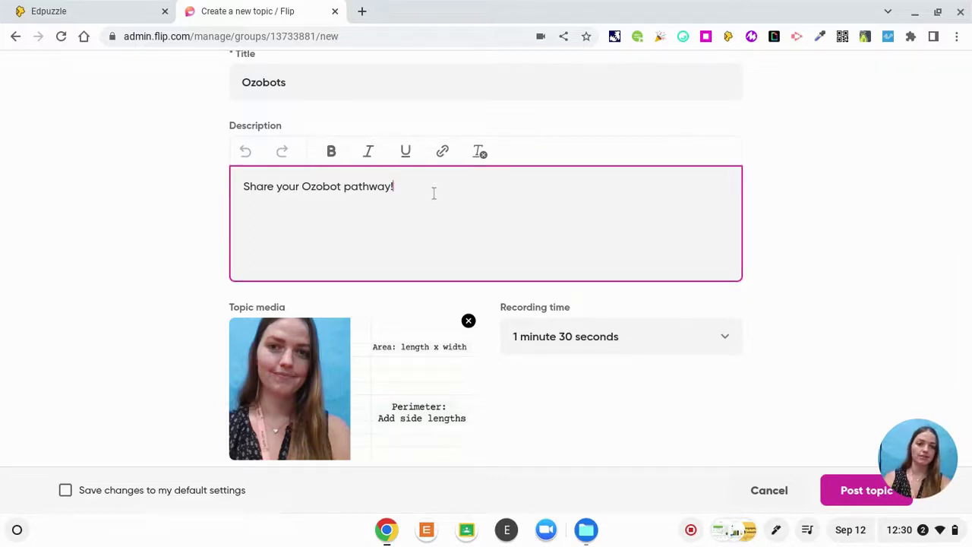
key("Return")
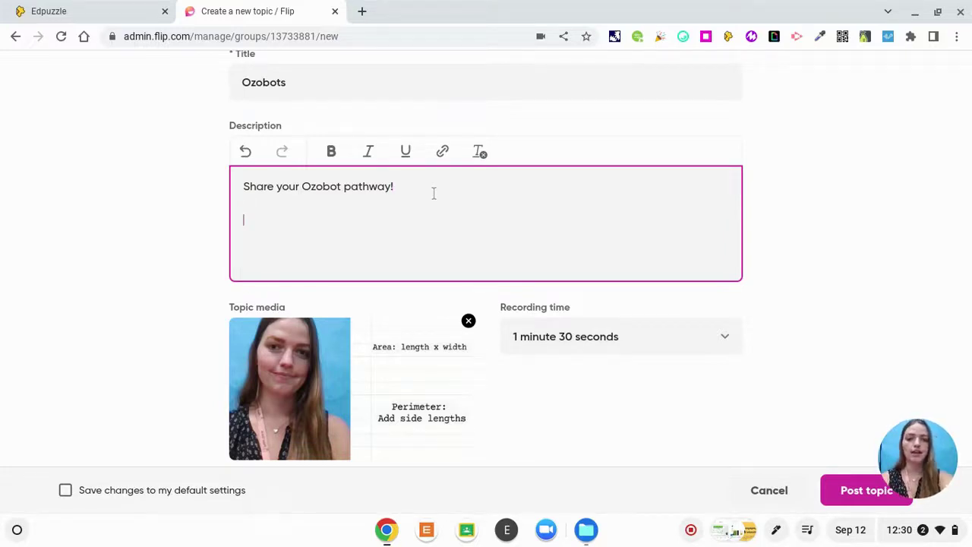
type("Remember to state")
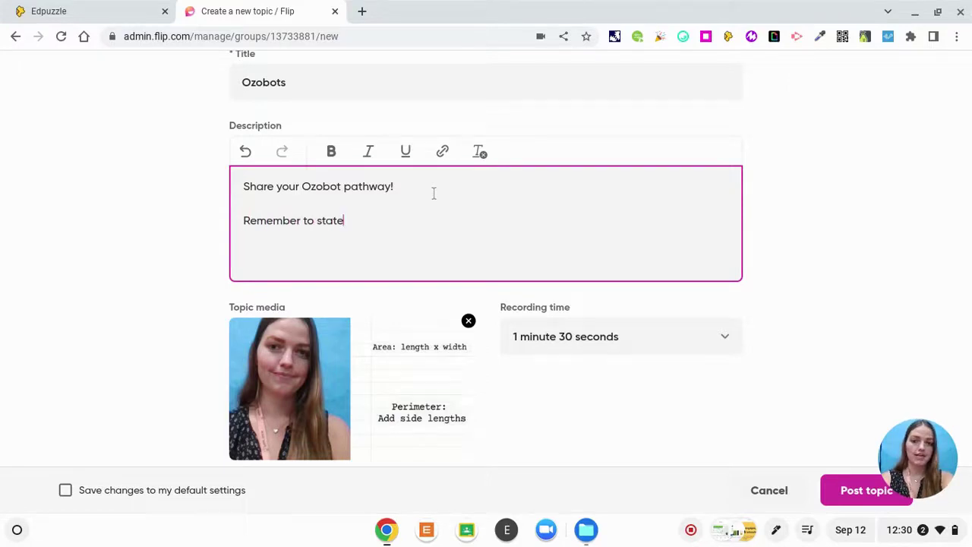
type(" the area, peri")
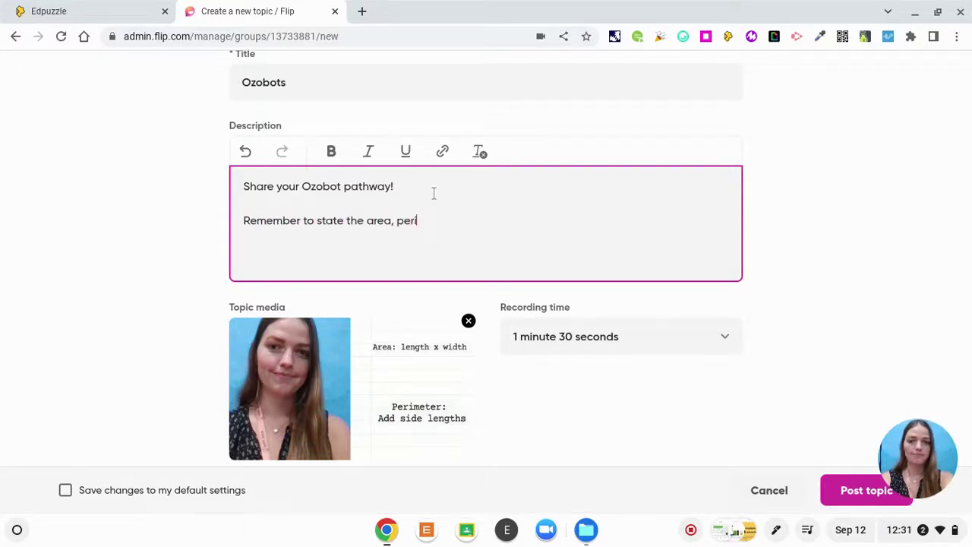
type("meter, and ")
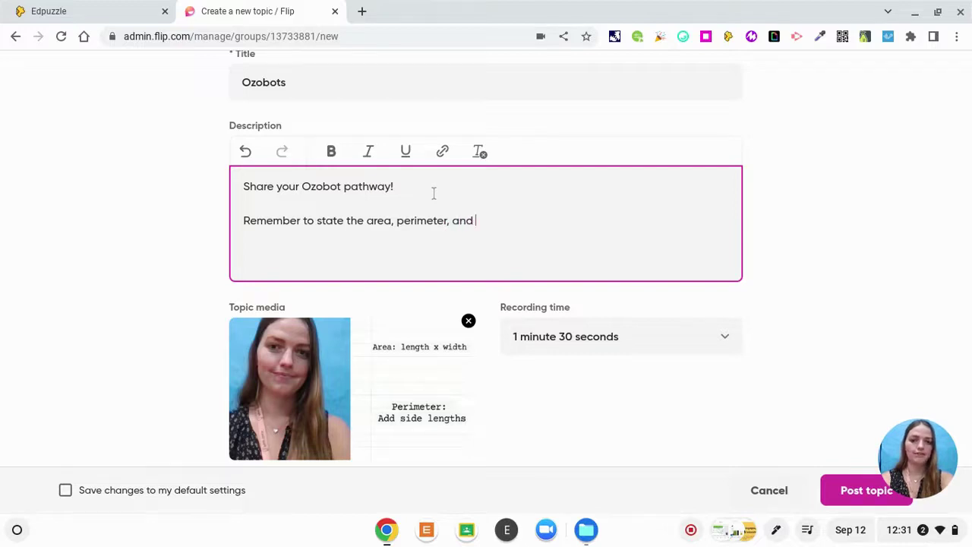
type("your pat")
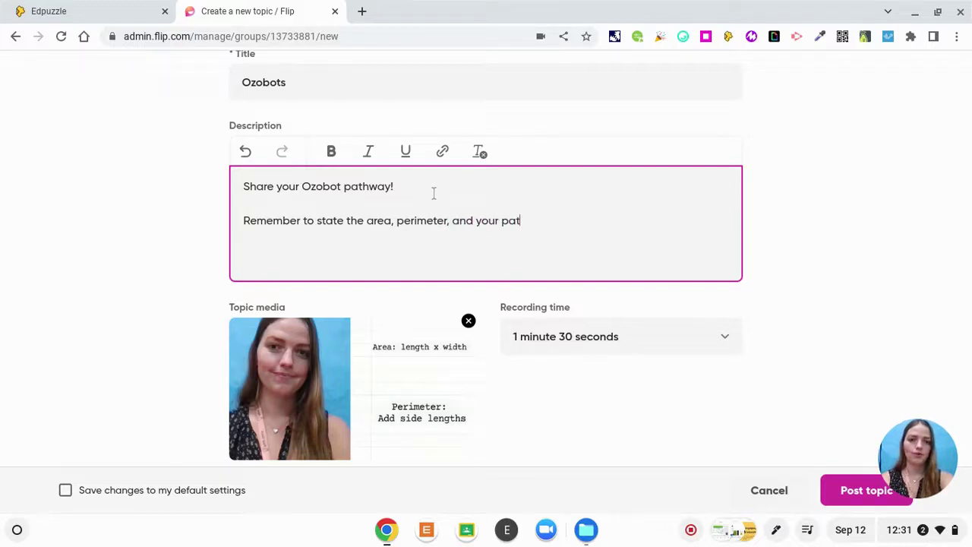
key("BackSpace")
key("BackSpace")
key("BackSpace")
type("success")
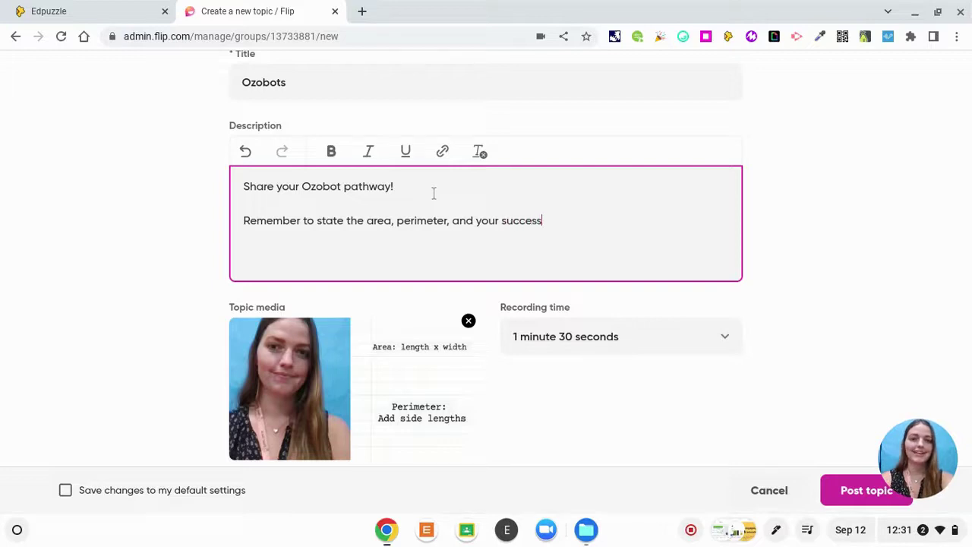
type("ful pathway")
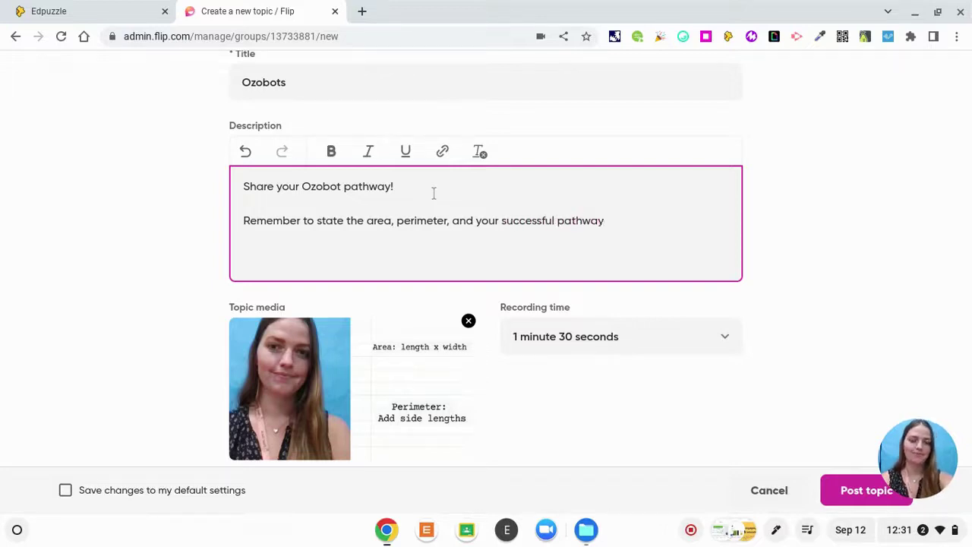
type(" :)")
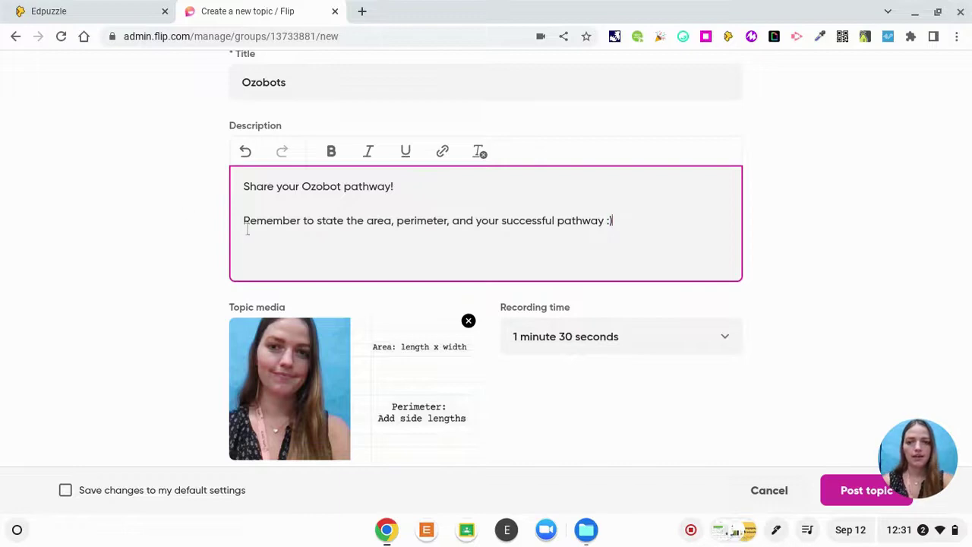
left_click_drag(243, 225, 626, 219)
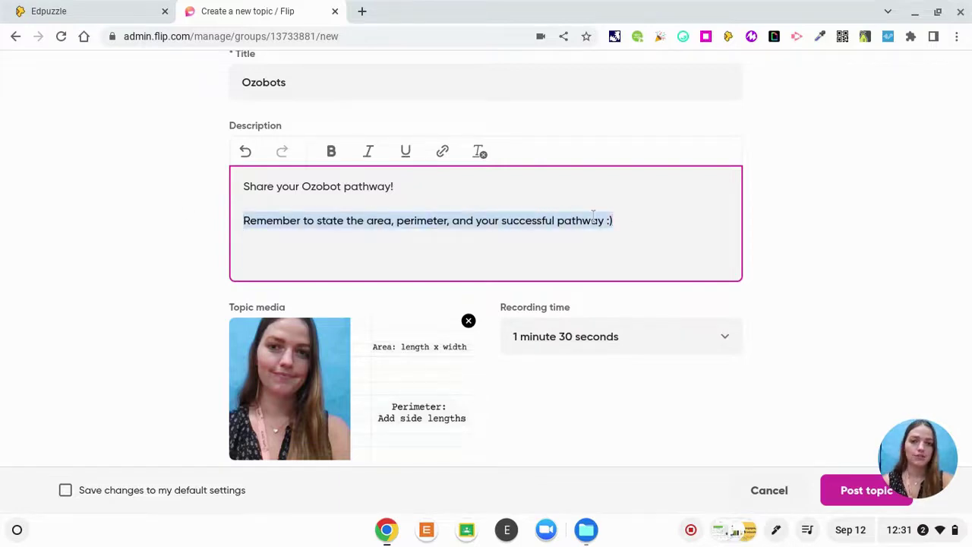
left_click(331, 152)
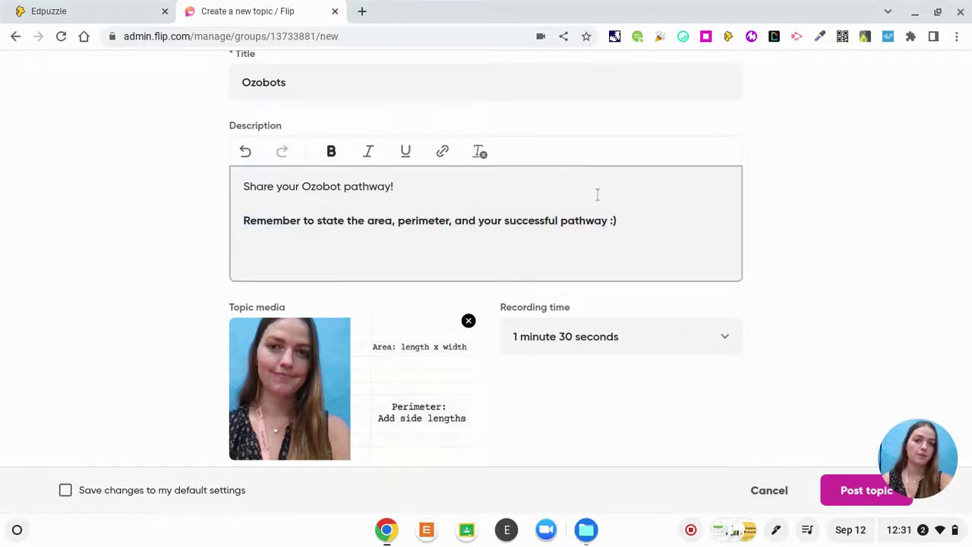
Step: Post the Ozobots topic and dismiss its sharing options without sharing it
scroll(784, 239, "down", 3)
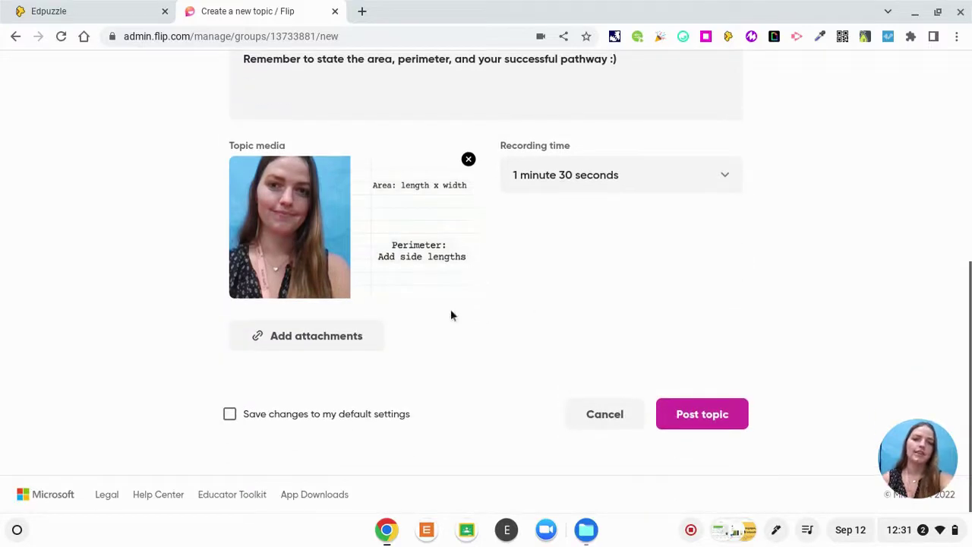
left_click(723, 416)
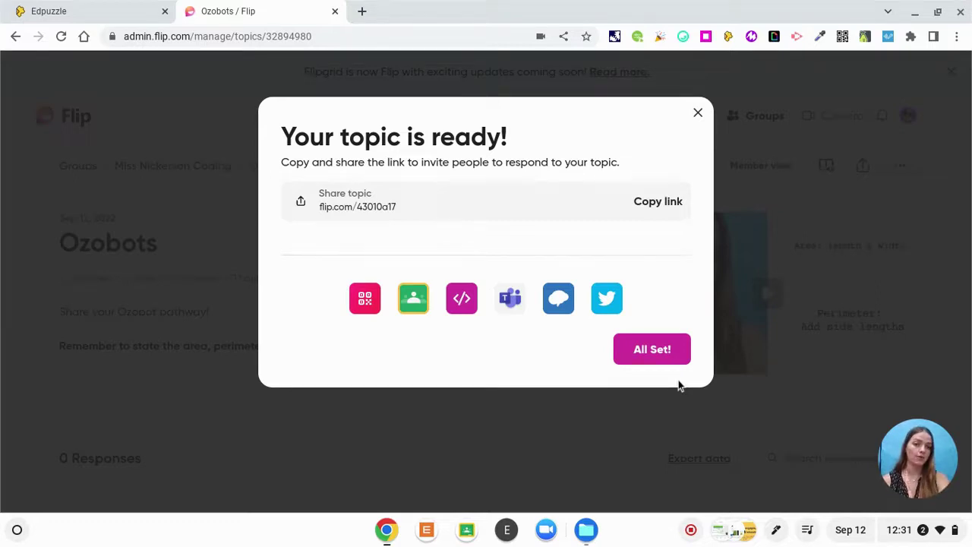
left_click(682, 350)
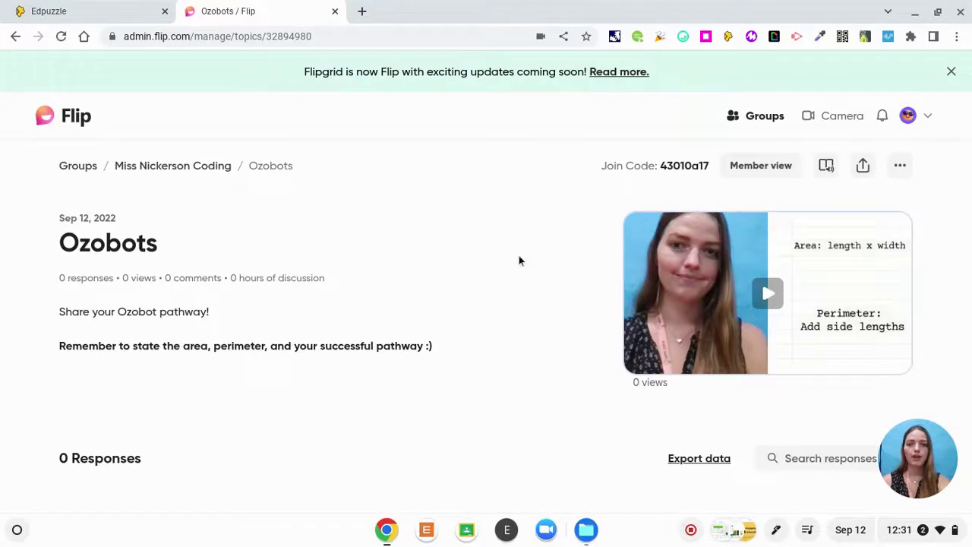
Step: Look over the posted Ozobots topic page, including its description, topic video and responses section
scroll(519, 258, "down", 3)
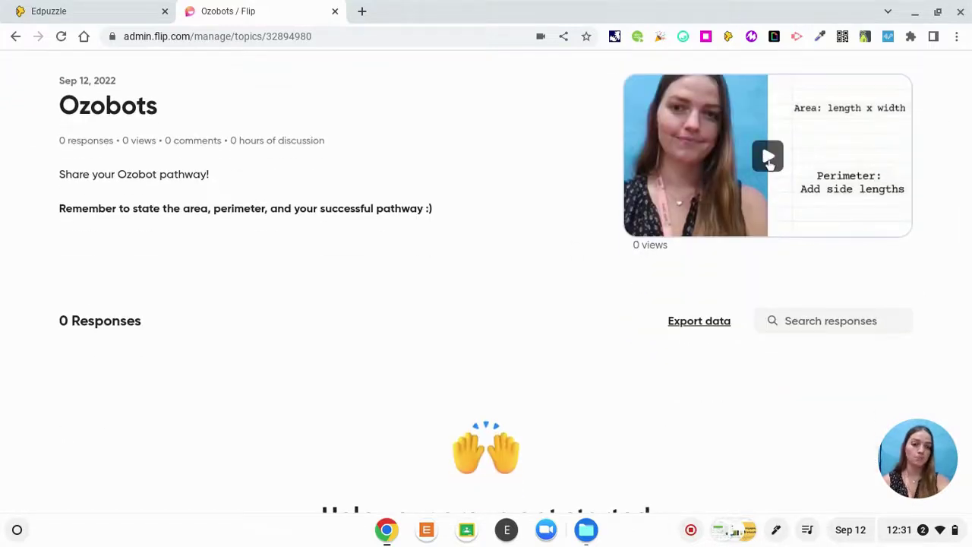
scroll(437, 270, "up", 3)
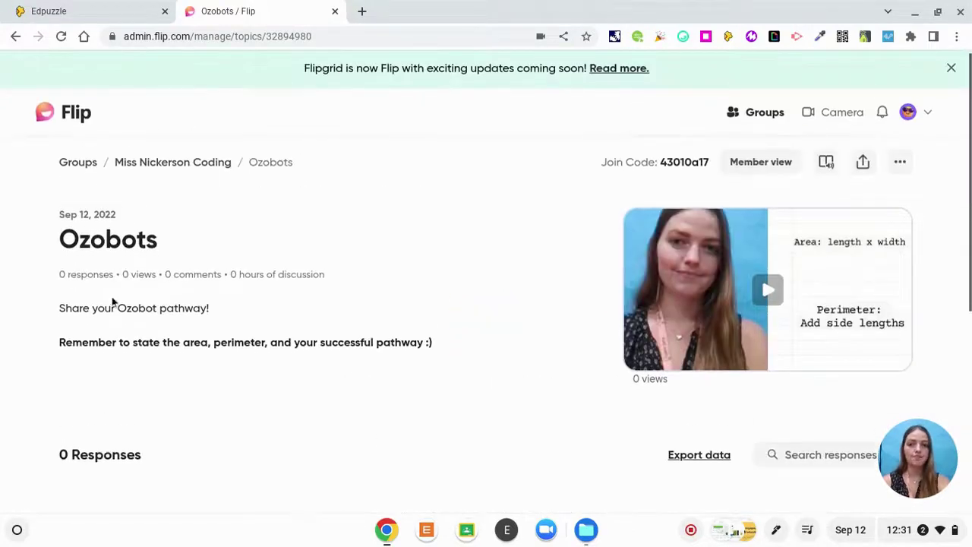
scroll(306, 215, "down", 5)
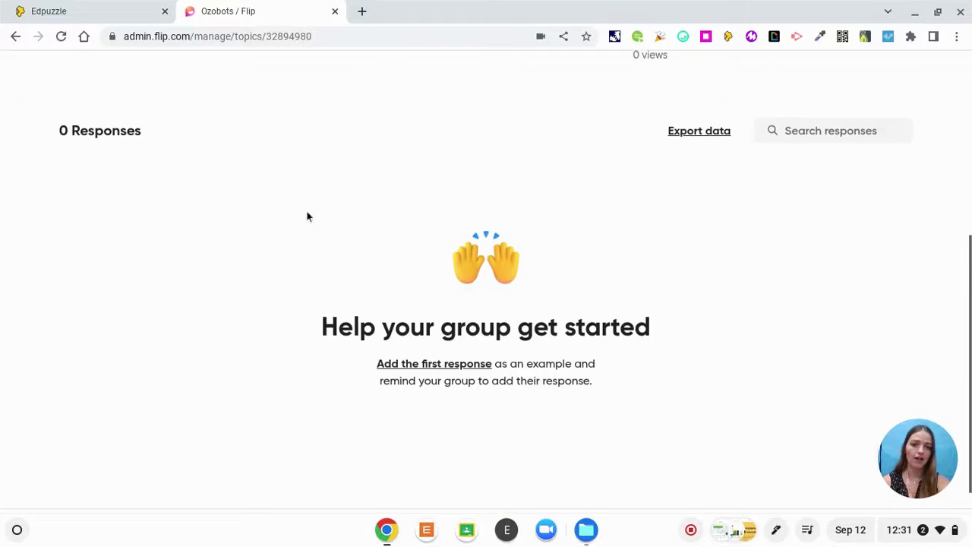
scroll(509, 278, "up", 5)
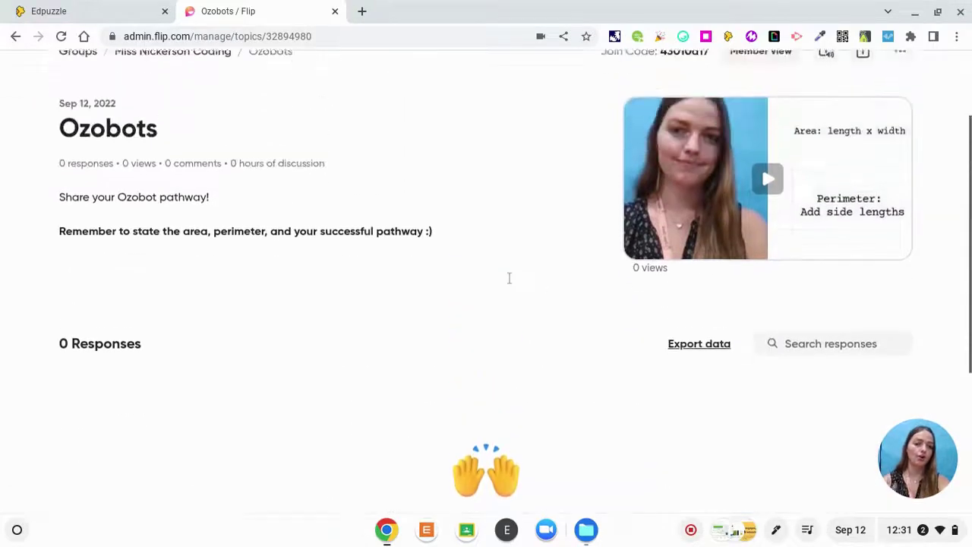